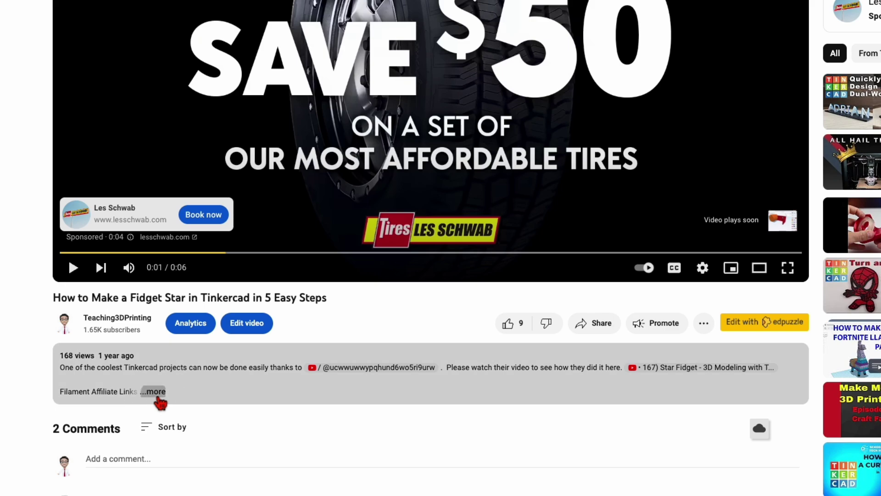
# Step: Expand the full description under the Tinkercad fidget star tutorial video
pyautogui.click(156, 392)
pyautogui.scroll(-4, 160, 403)
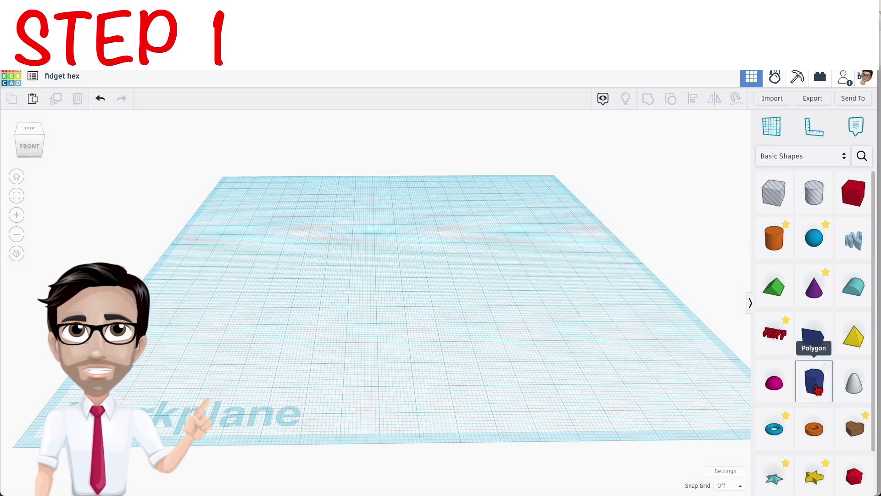
# Step: Place a blue hexagonal prism on the workplane and orbit to a lower frontal view
pyautogui.click(814, 381)
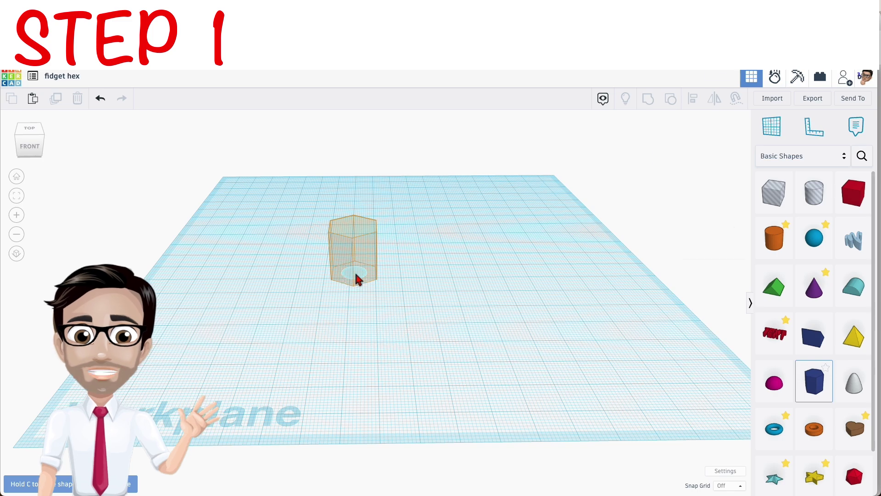
pyautogui.click(358, 277)
pyautogui.click(414, 293)
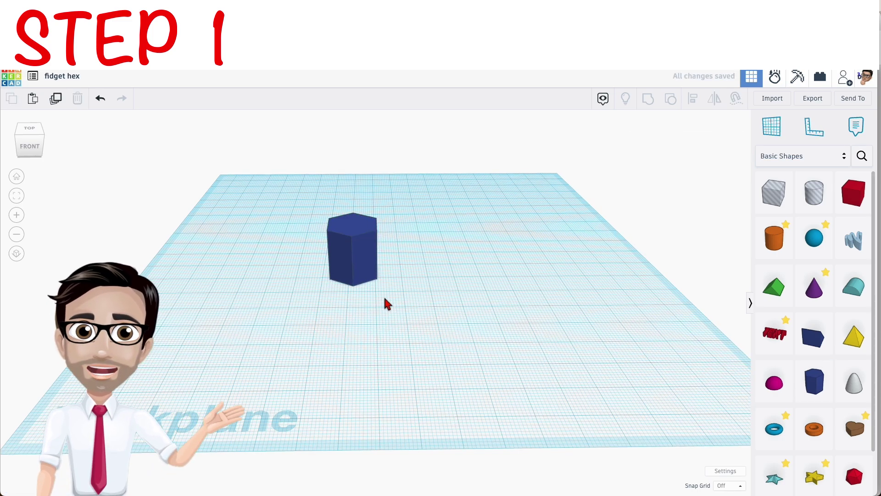
pyautogui.scroll(3, 384, 296)
pyautogui.moveTo(404, 322)
pyautogui.mouseDown(button='right')
pyautogui.moveTo(556, 329)
pyautogui.moveTo(448, 315)
pyautogui.mouseUp(button='right')
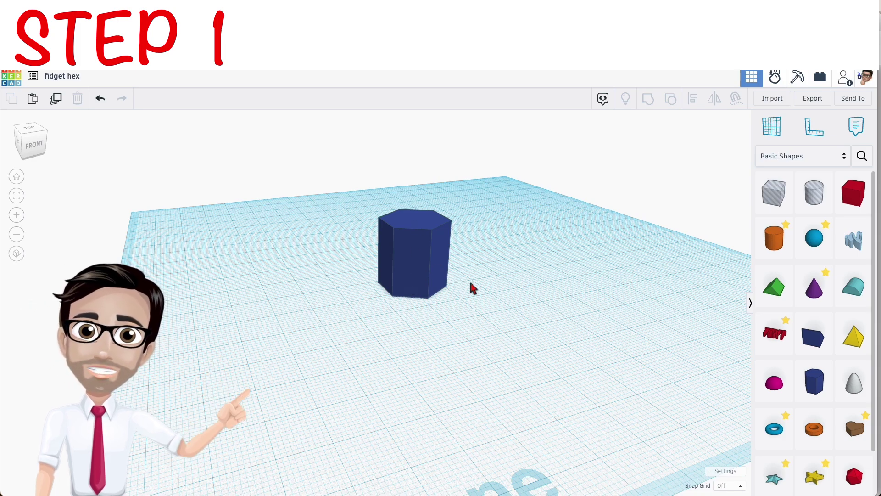
pyautogui.moveTo(472, 287)
pyautogui.mouseDown(button='right')
pyautogui.moveTo(407, 284)
pyautogui.moveTo(410, 314)
pyautogui.moveTo(414, 303)
pyautogui.mouseUp(button='right')
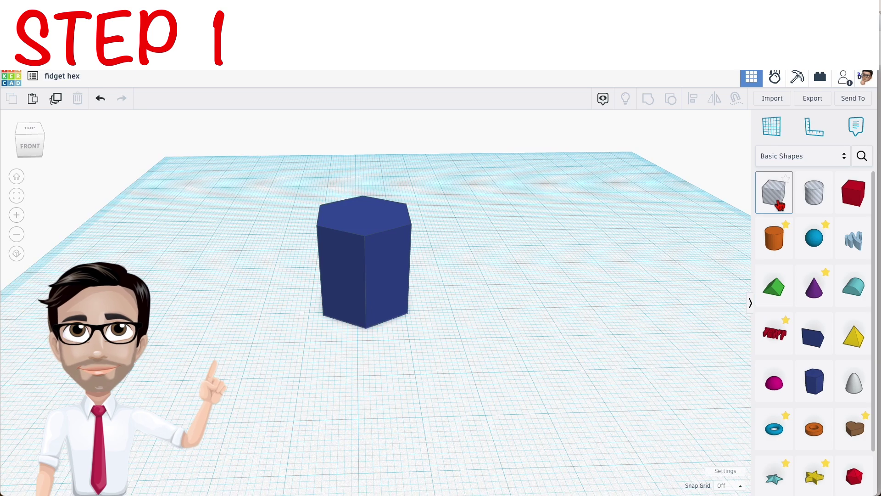
# Step: Add a hole box left of the prism, set its height to 30, and move it closer
pyautogui.moveTo(779, 200); pyautogui.dragTo(243, 309)
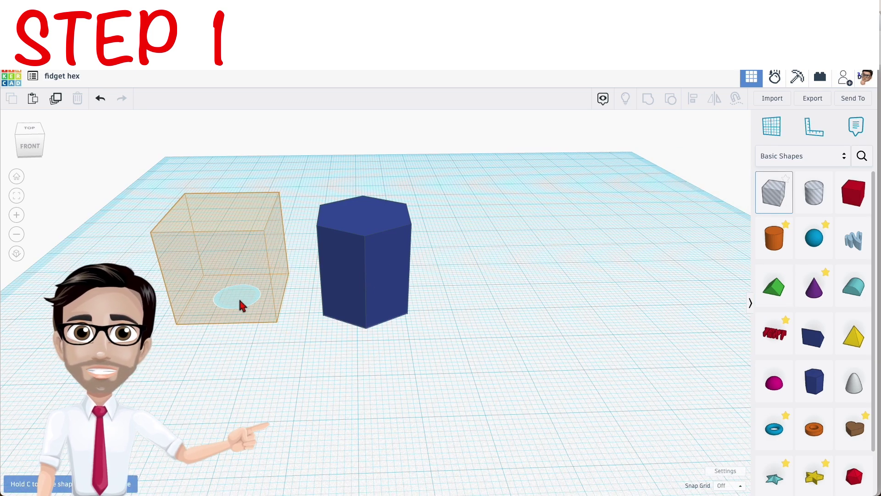
pyautogui.moveTo(225, 213); pyautogui.dragTo(227, 218)
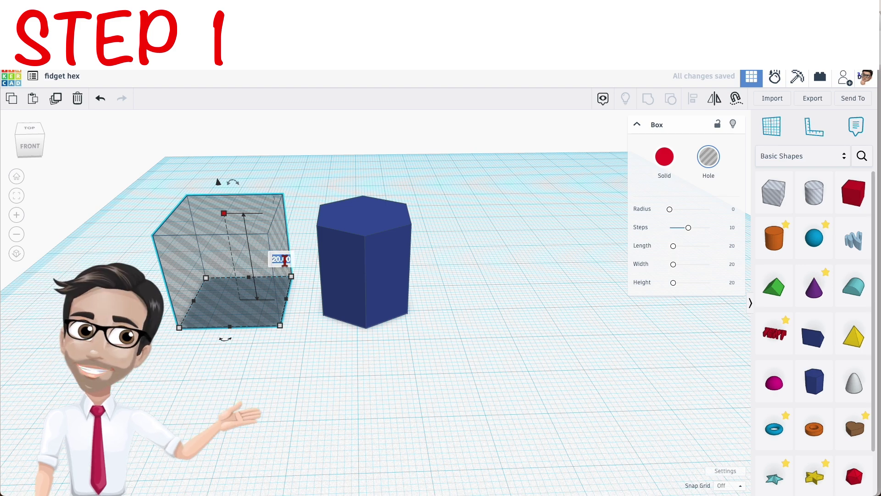
pyautogui.press('Return')
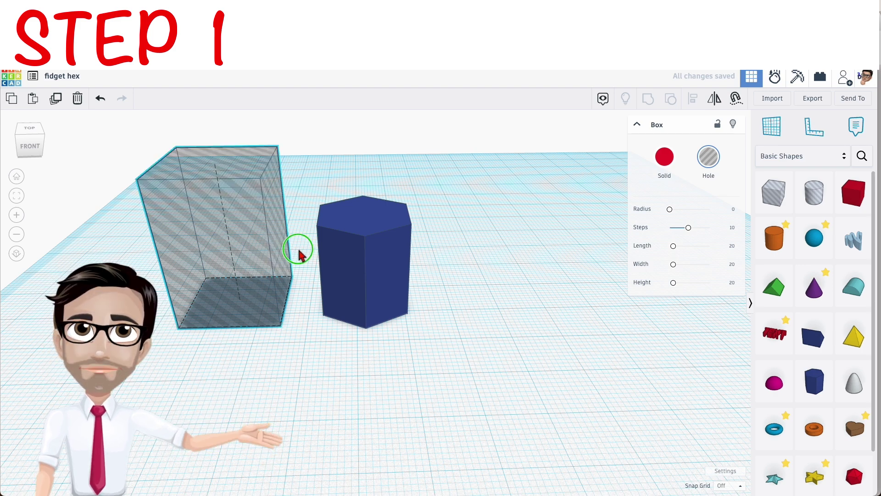
pyautogui.moveTo(301, 255); pyautogui.dragTo(303, 262, button='right')
pyautogui.moveTo(283, 272); pyautogui.dragTo(283, 282)
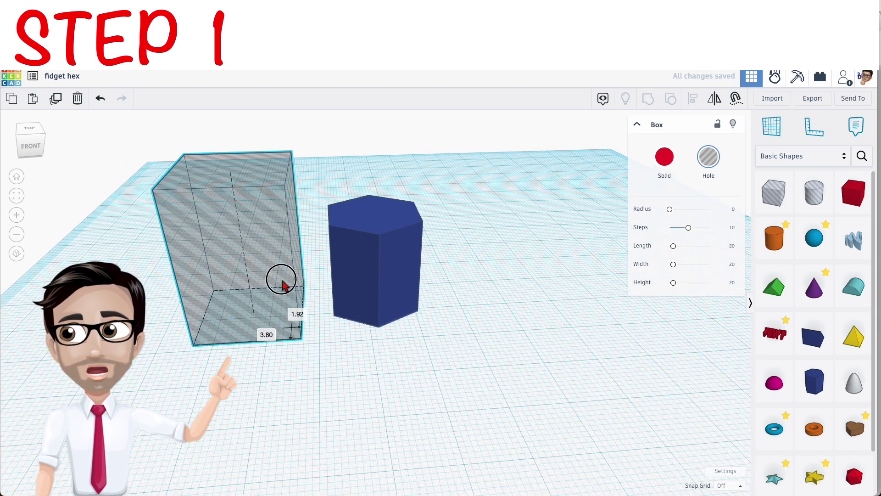
pyautogui.moveTo(285, 279)
pyautogui.mouseDown(button='right')
pyautogui.moveTo(303, 284)
pyautogui.moveTo(294, 286)
pyautogui.mouseUp(button='right')
pyautogui.moveTo(259, 199)
pyautogui.mouseDown()
pyautogui.moveTo(283, 207)
pyautogui.moveTo(283, 217)
pyautogui.moveTo(276, 200)
pyautogui.moveTo(289, 204)
pyautogui.moveTo(255, 192)
pyautogui.mouseUp()
# Step: Tilt the hole box to -22.5 degrees and drop it onto the workplane
pyautogui.moveTo(254, 148)
pyautogui.mouseDown()
pyautogui.moveTo(311, 169)
pyautogui.moveTo(257, 177)
pyautogui.moveTo(259, 206)
pyautogui.moveTo(288, 206)
pyautogui.moveTo(258, 179)
pyautogui.mouseUp()
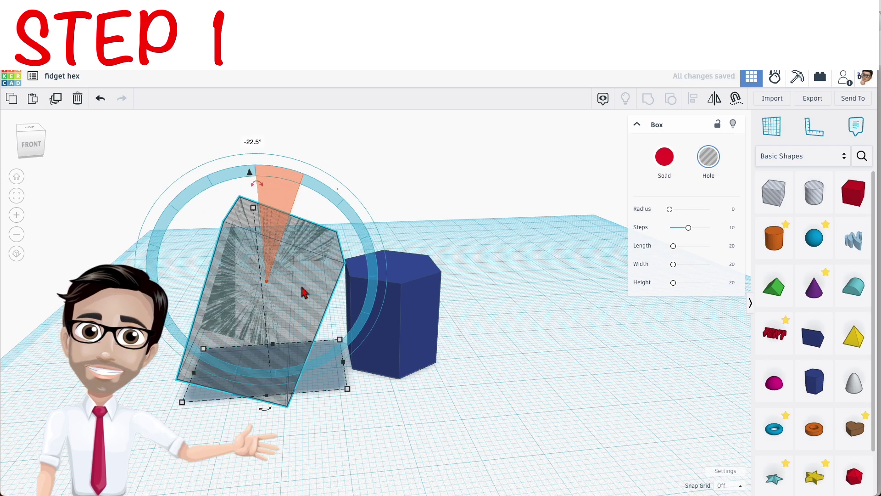
pyautogui.scroll(-1, 340, 293)
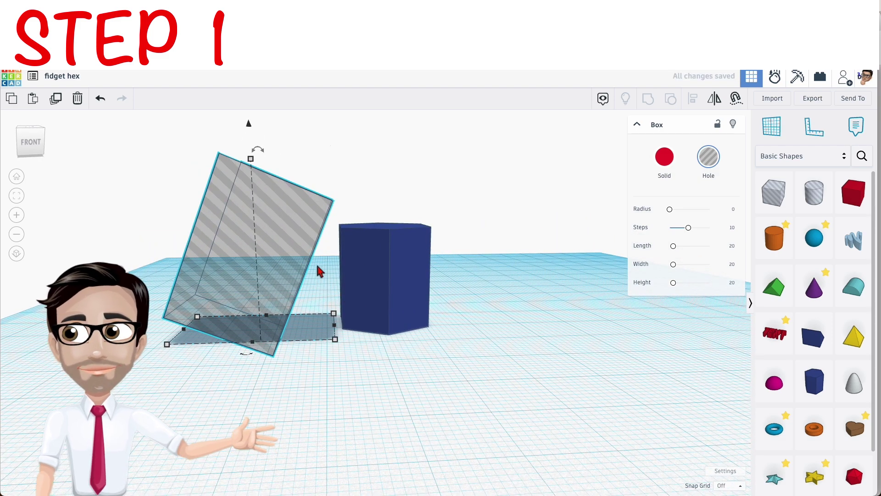
pyautogui.scroll(2, 316, 289)
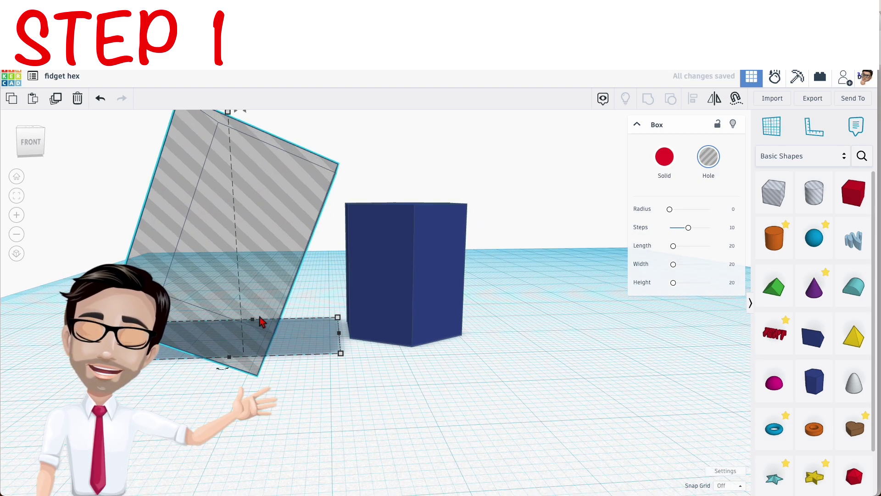
pyautogui.press('d')
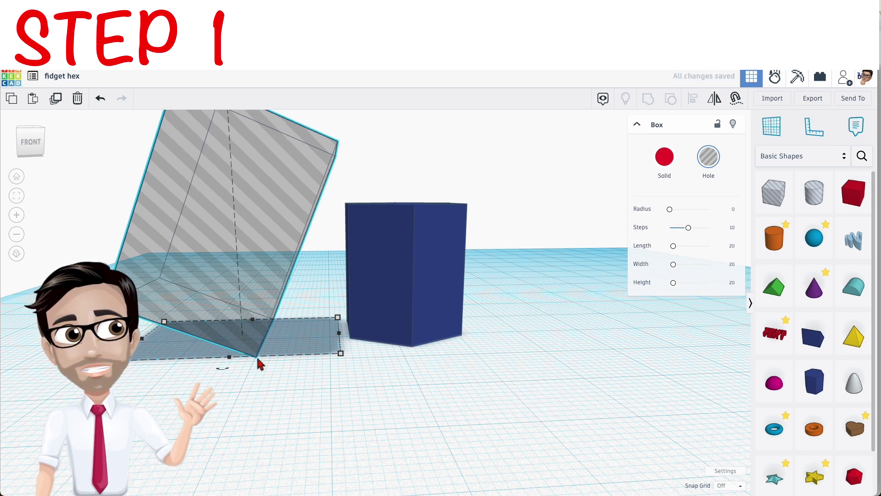
pyautogui.scroll(2, 338, 346)
pyautogui.scroll(2, 339, 346)
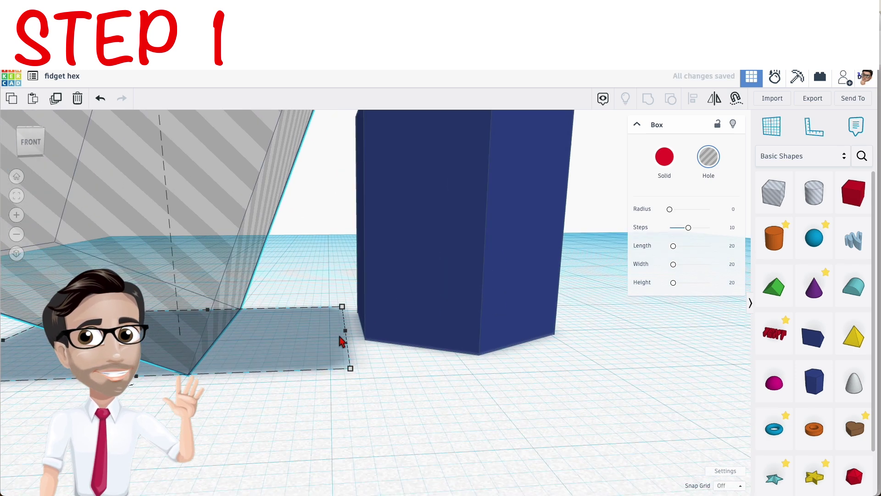
pyautogui.scroll(2, 345, 344)
pyautogui.scroll(1, 362, 344)
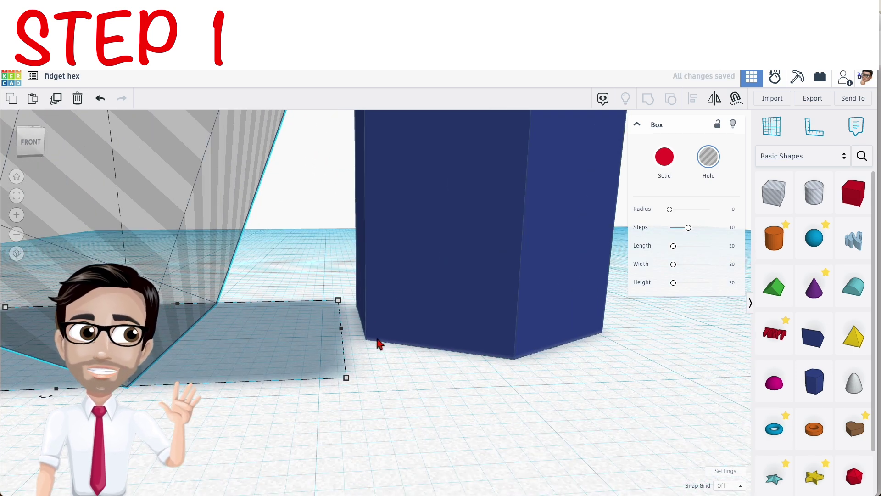
pyautogui.scroll(3, 379, 341)
# Step: Select the hexagonal prism and turn grid snapping off
pyautogui.click(374, 346)
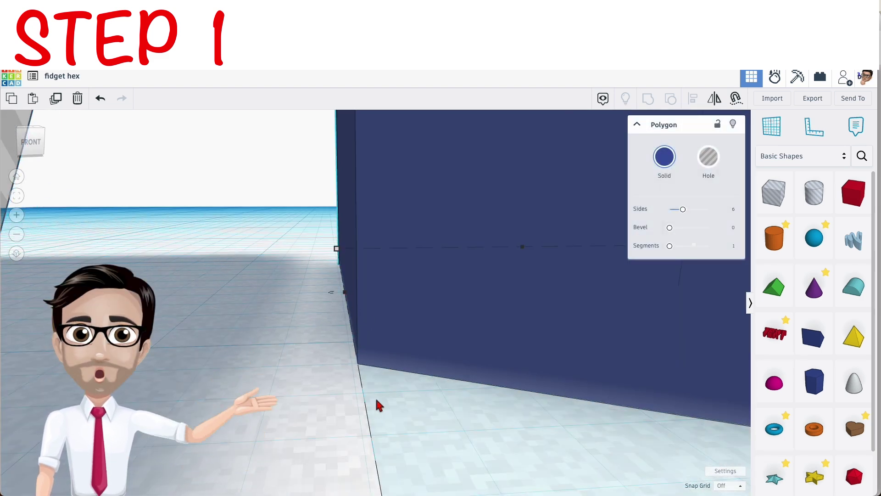
pyautogui.click(740, 487)
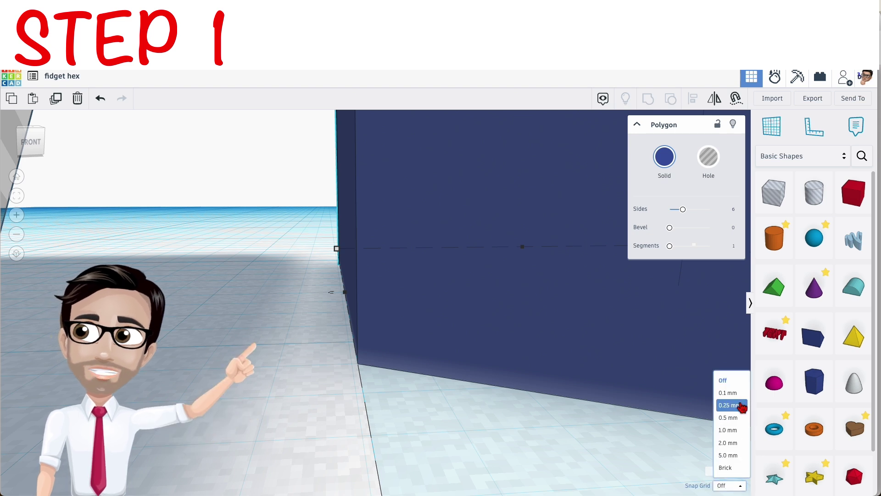
pyautogui.click(731, 380)
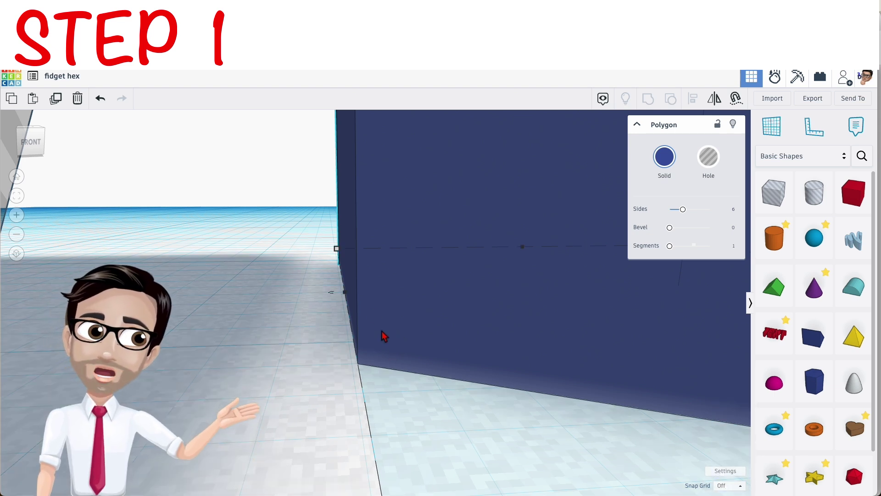
# Step: Slide the tilted hole box into the prism's left side, checking alignment from low angles
pyautogui.moveTo(367, 350); pyautogui.dragTo(360, 356)
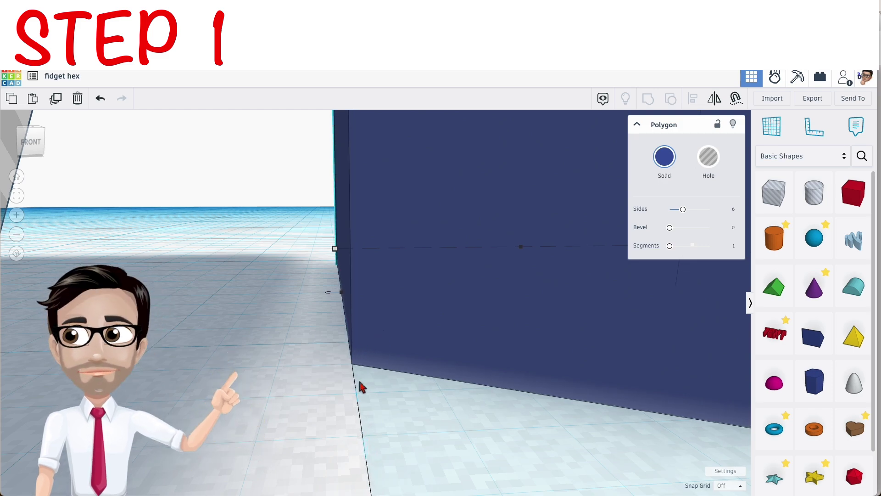
pyautogui.moveTo(362, 387); pyautogui.dragTo(356, 414, button='right')
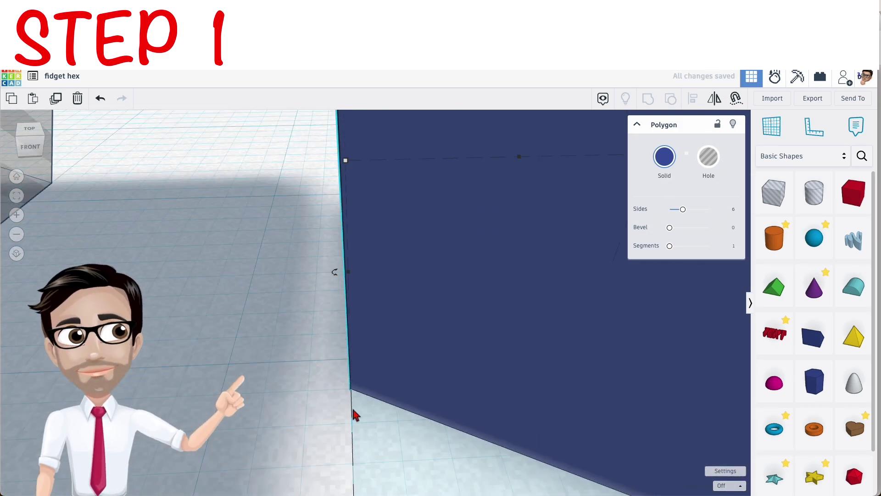
pyautogui.scroll(-5, 356, 415)
pyautogui.moveTo(259, 403); pyautogui.dragTo(345, 392)
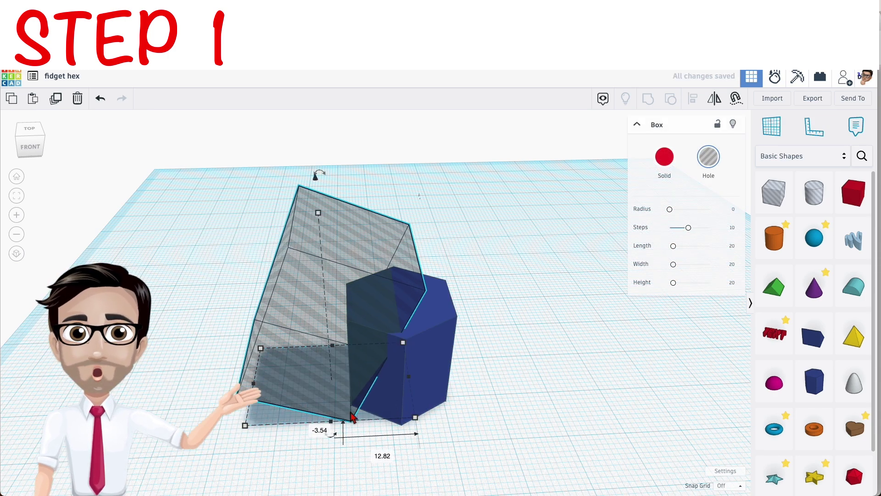
pyautogui.scroll(6, 353, 418)
pyautogui.scroll(3, 355, 405)
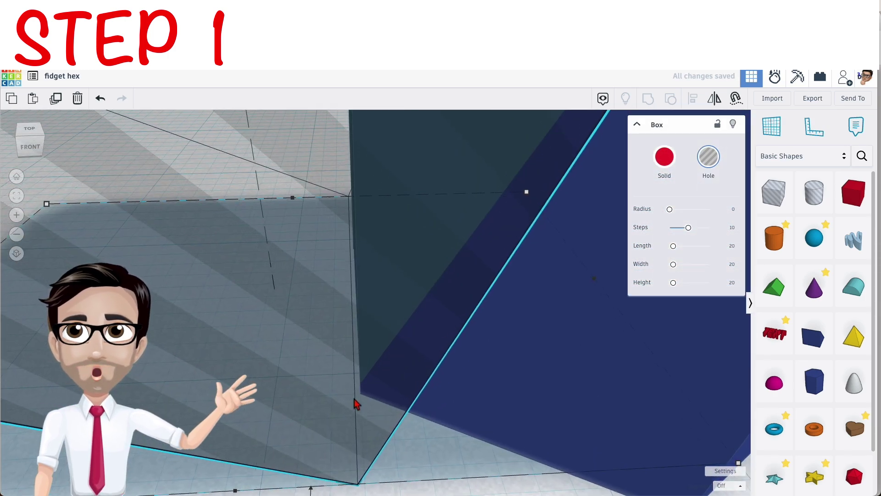
pyautogui.scroll(2, 354, 405)
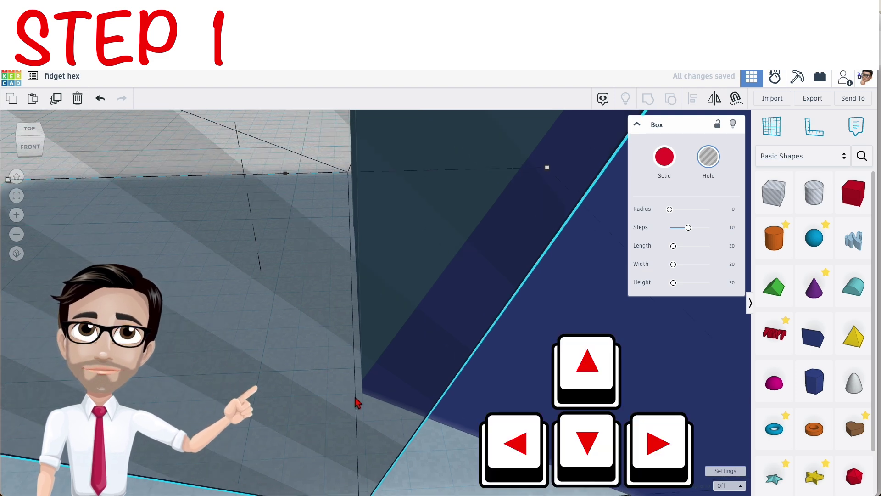
pyautogui.moveTo(376, 404); pyautogui.dragTo(381, 372, button='right')
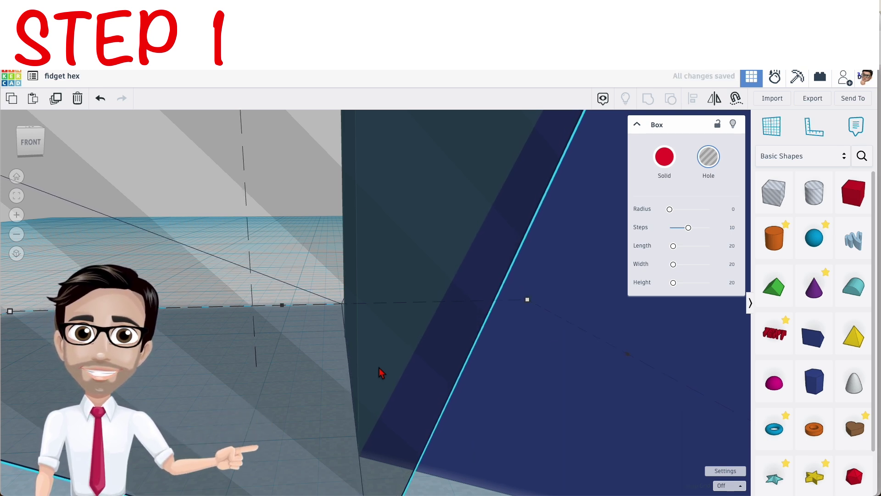
pyautogui.moveTo(375, 410)
pyautogui.mouseDown(button='right')
pyautogui.moveTo(375, 360)
pyautogui.moveTo(383, 379)
pyautogui.mouseUp(button='right')
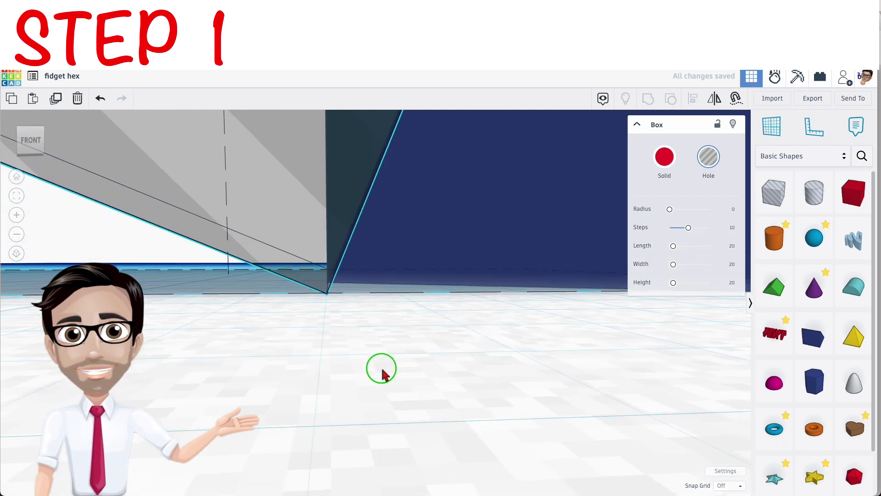
pyautogui.scroll(-5, 382, 379)
pyautogui.scroll(-3, 383, 379)
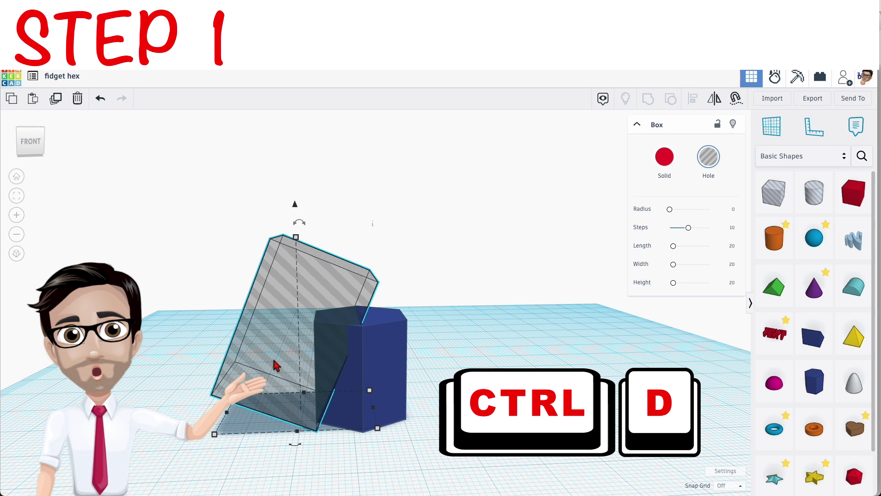
# Step: Duplicate the hole box, mirror the copy, and move it to the prism's right side
pyautogui.hotkey('ctrl', 'd')
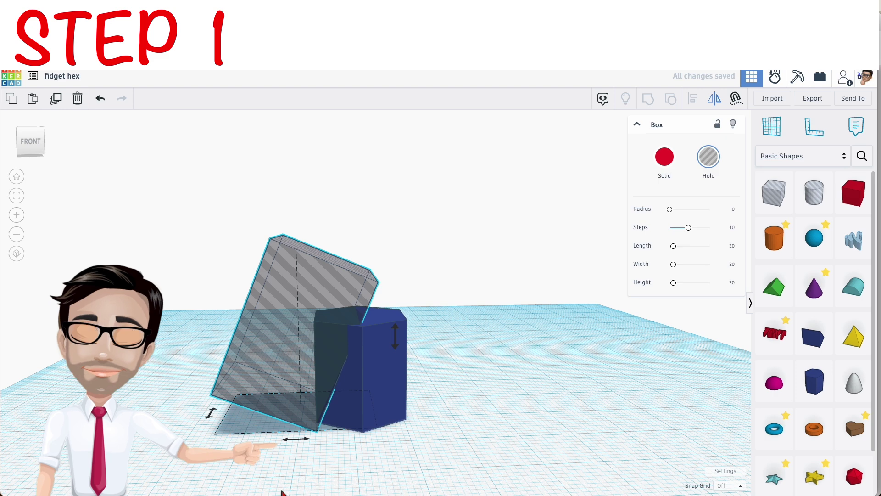
pyautogui.click(299, 441)
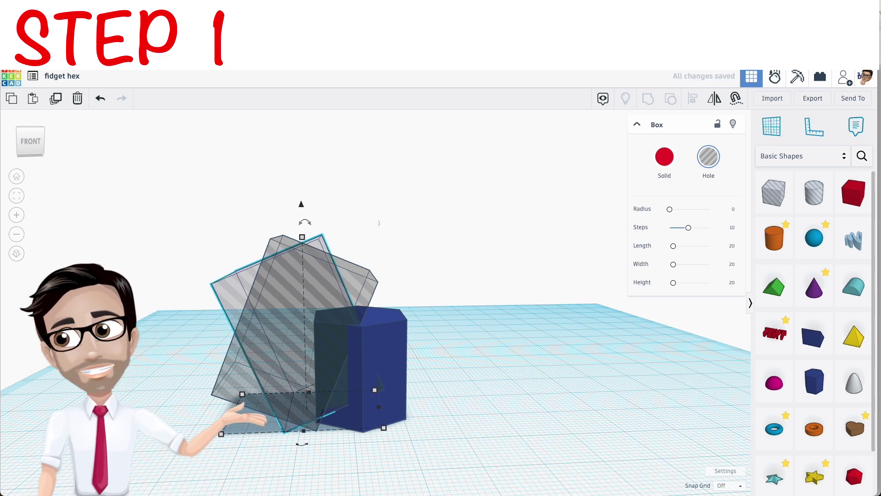
pyautogui.keyDown('shift'); pyautogui.moveTo(235, 305); pyautogui.dragTo(371, 305); pyautogui.keyUp('shift')
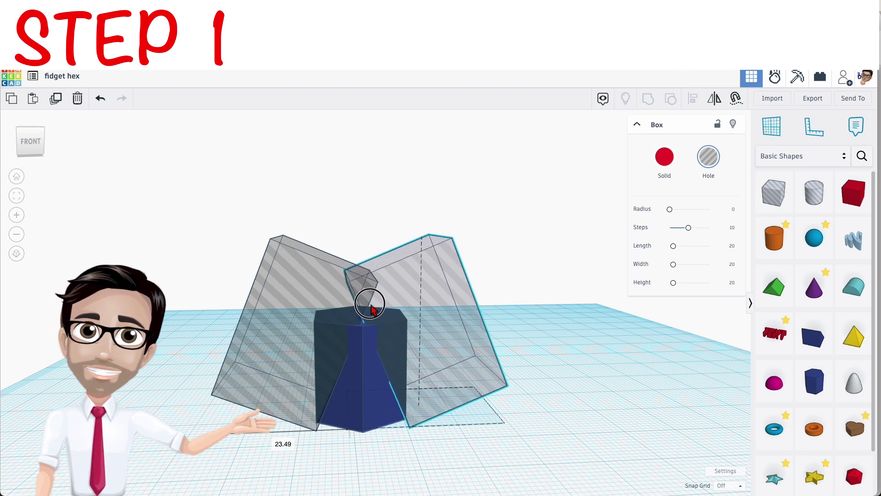
pyautogui.scroll(5, 414, 413)
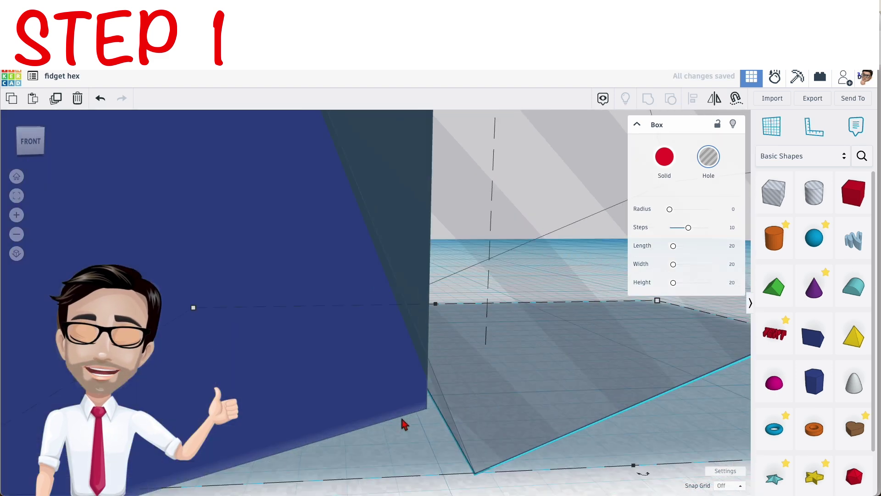
pyautogui.scroll(-4, 413, 414)
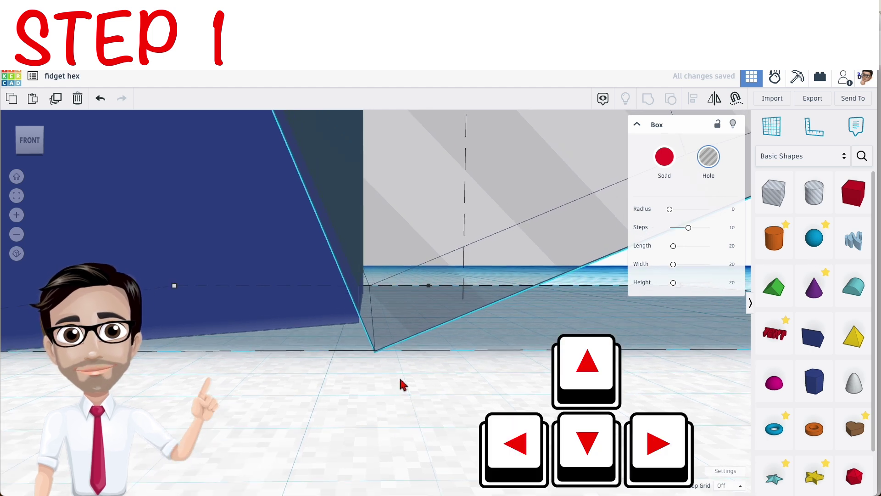
# Step: Nudge the mirrored hole box left until its edge meets the prism's side
pyautogui.press('Left')
pyautogui.press('Left')
pyautogui.press('Left')
pyautogui.press('Left')
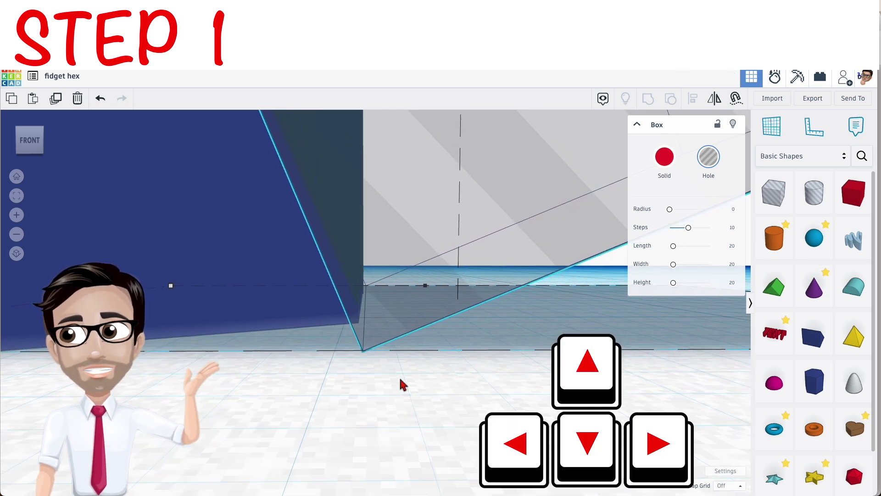
pyautogui.press('Left')
pyautogui.press('Left')
pyautogui.press('Left')
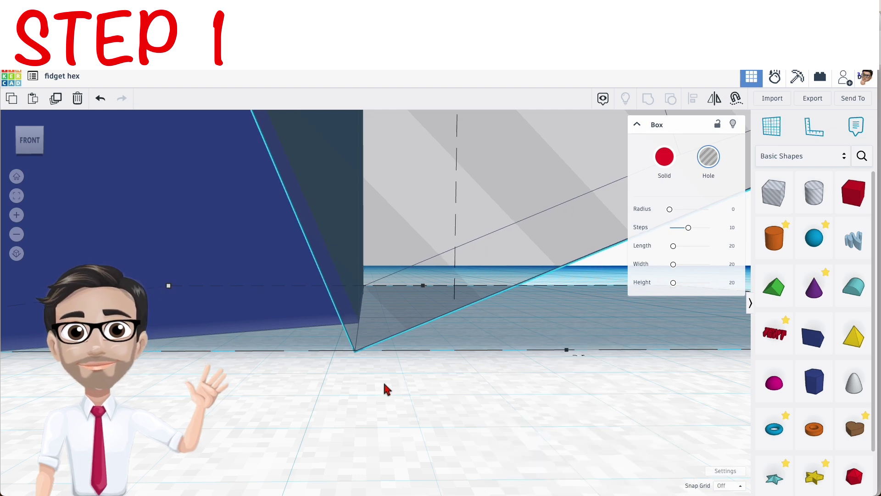
pyautogui.scroll(-5, 384, 389)
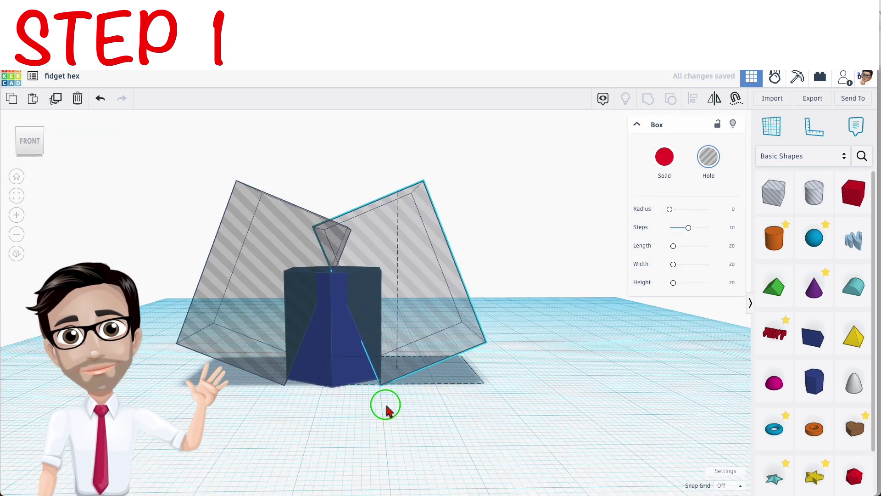
pyautogui.moveTo(386, 407); pyautogui.dragTo(386, 430, button='right')
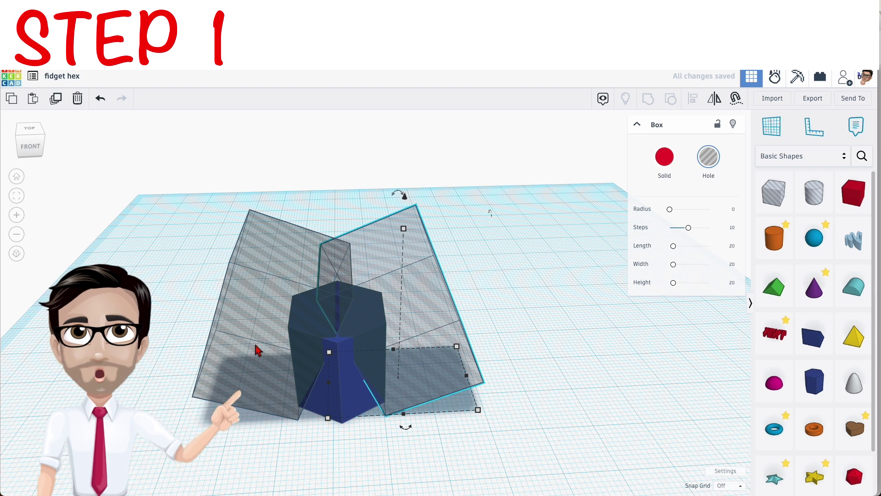
# Step: Duplicate both hole boxes and rotate the copies 60 degrees around the prism
pyautogui.click(256, 350)
pyautogui.keyDown('shift'); pyautogui.click(411, 306); pyautogui.keyUp('shift')
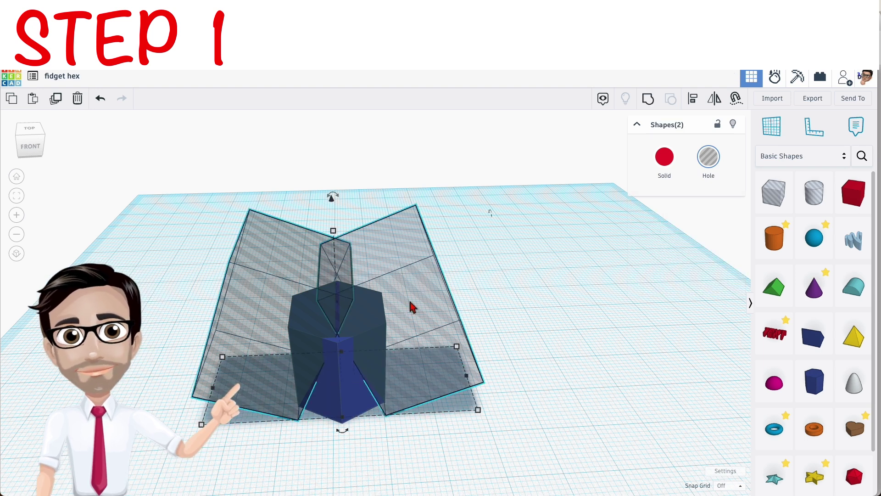
pyautogui.hotkey('ctrl', 'd')
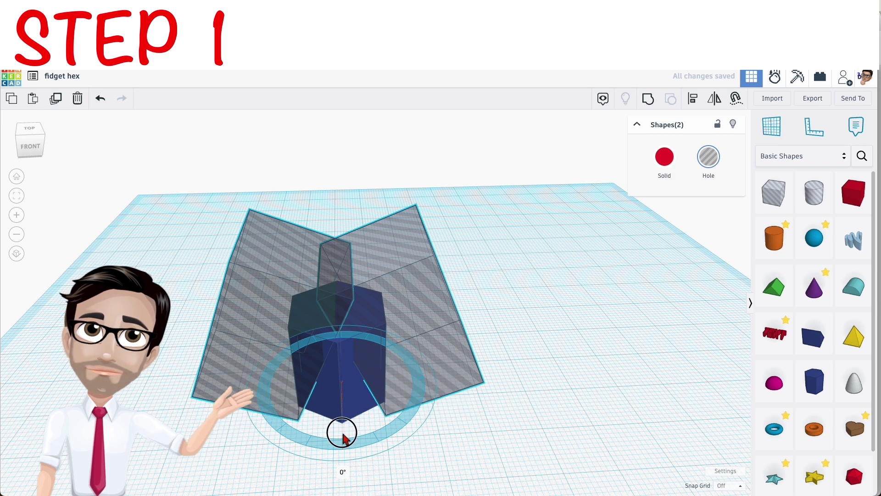
pyautogui.moveTo(343, 430)
pyautogui.mouseDown()
pyautogui.moveTo(441, 464)
pyautogui.moveTo(483, 437)
pyautogui.mouseUp()
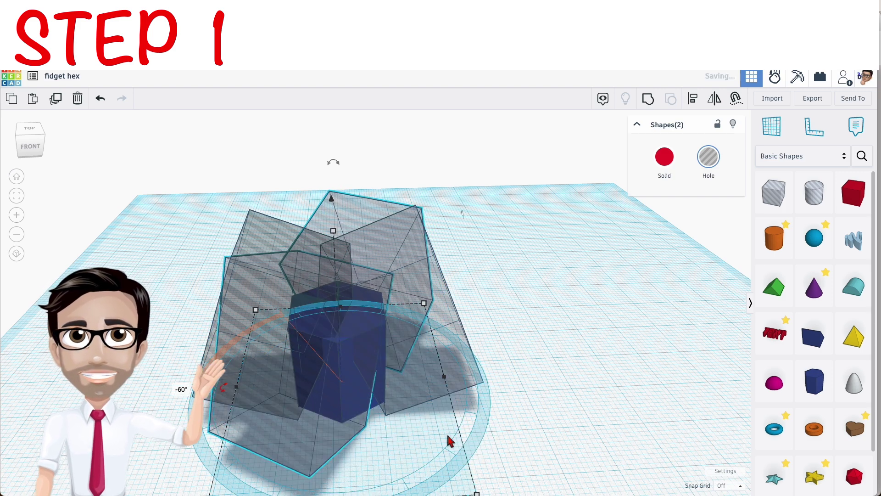
pyautogui.moveTo(399, 441); pyautogui.dragTo(321, 379, button='right')
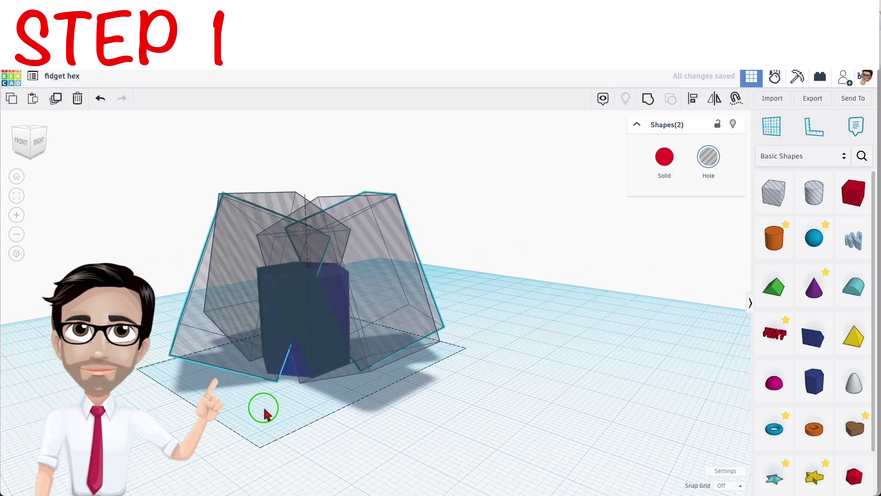
pyautogui.scroll(5, 320, 379)
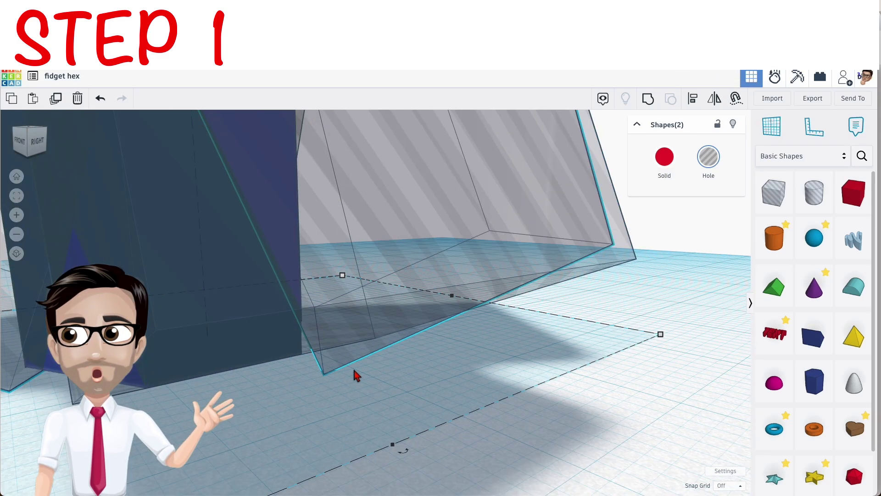
pyautogui.scroll(3, 357, 376)
pyautogui.scroll(2, 332, 375)
pyautogui.scroll(1, 331, 374)
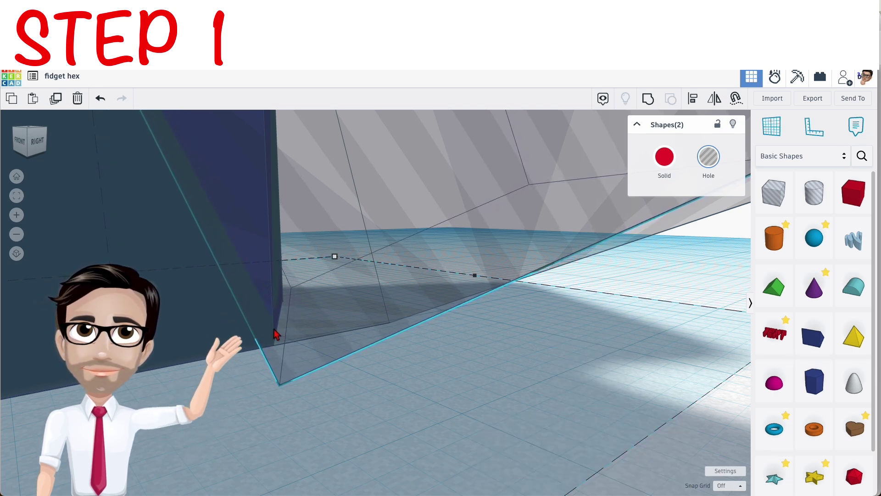
pyautogui.scroll(2, 276, 336)
pyautogui.scroll(2, 287, 342)
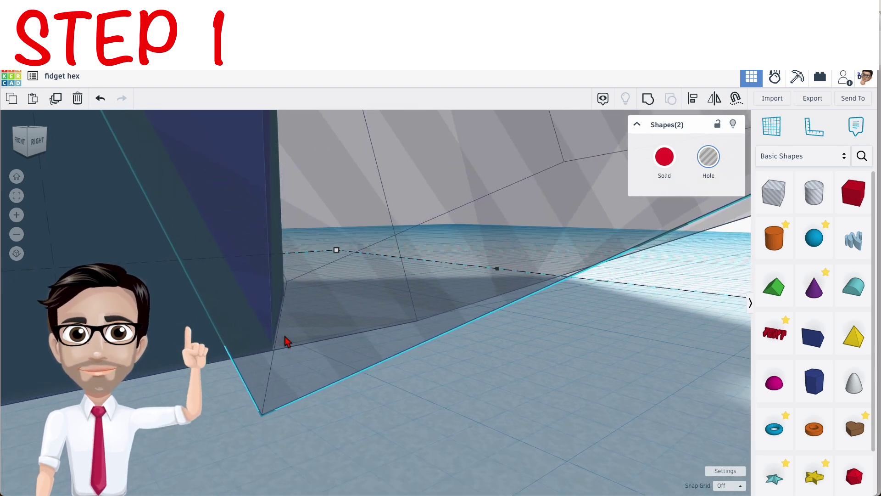
pyautogui.scroll(-8, 287, 342)
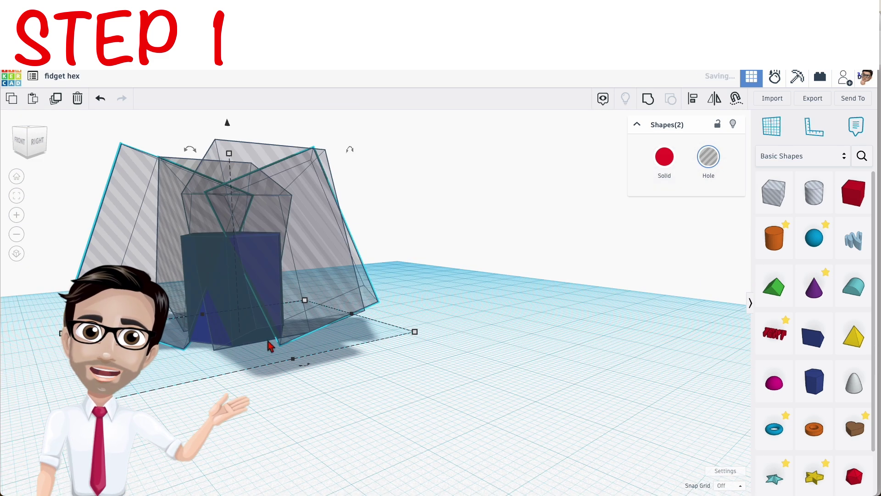
# Step: Duplicate the rotated pair again around the prism, checking where the box edges meet
pyautogui.moveTo(276, 337); pyautogui.dragTo(171, 372, button='right')
pyautogui.scroll(5, 170, 373)
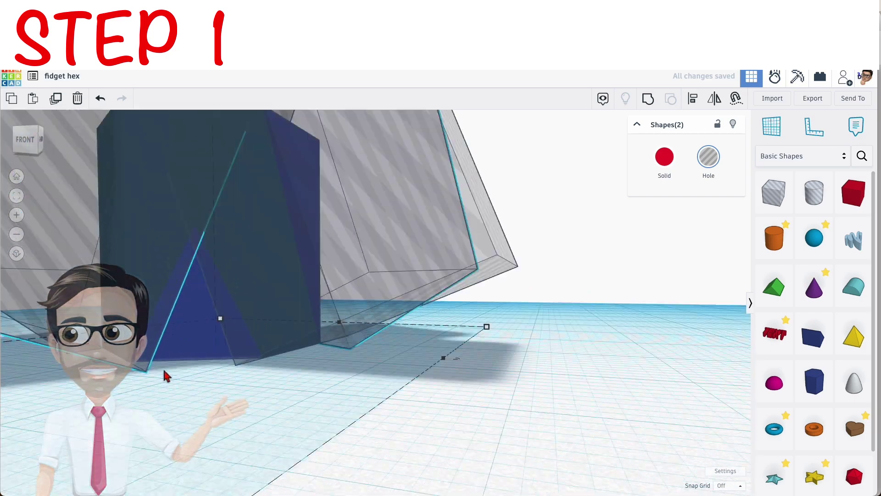
pyautogui.scroll(4, 156, 382)
pyautogui.scroll(-8, 155, 385)
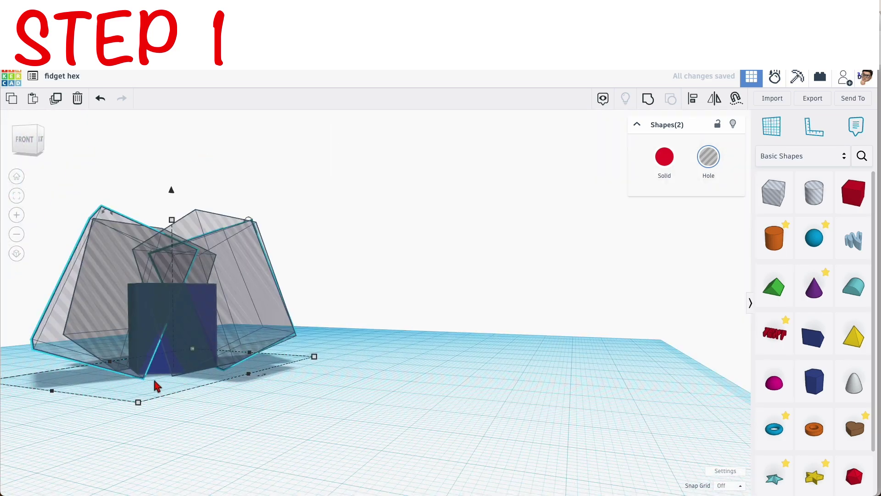
pyautogui.moveTo(157, 388); pyautogui.dragTo(213, 406, button='right')
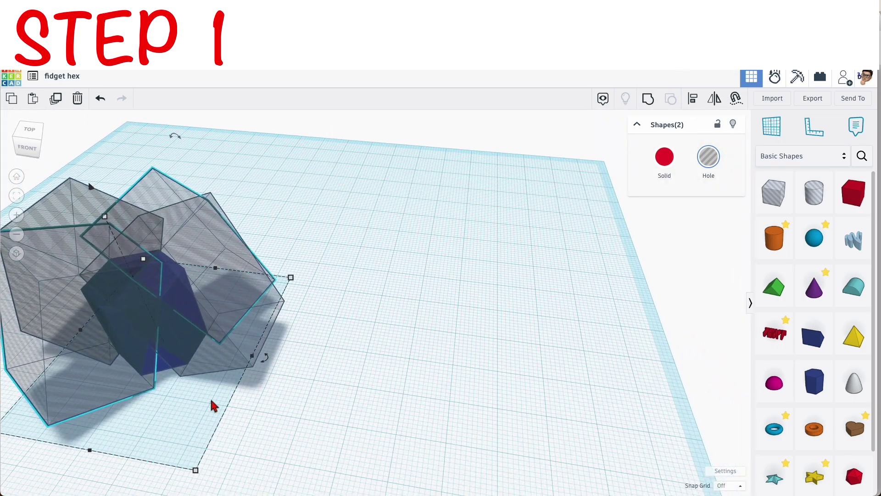
pyautogui.hotkey('ctrl', 'd')
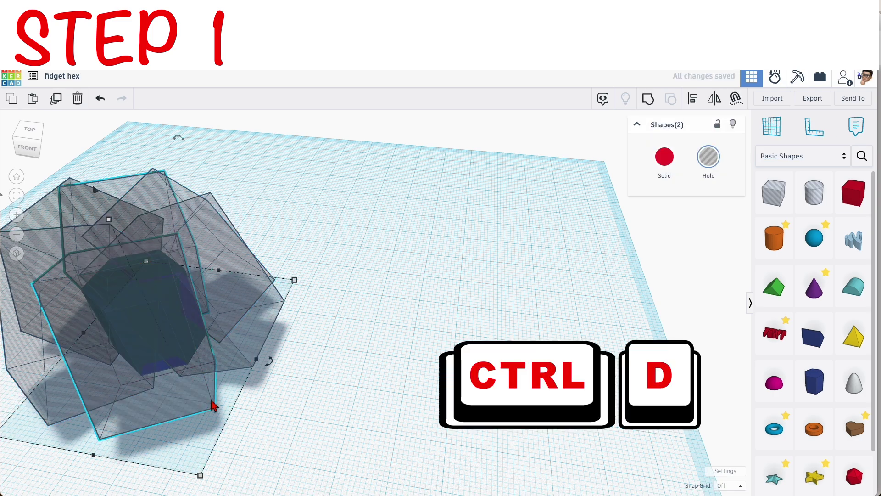
pyautogui.moveTo(172, 397)
pyautogui.mouseDown(button='right')
pyautogui.moveTo(221, 359)
pyautogui.moveTo(290, 348)
pyautogui.mouseUp(button='right')
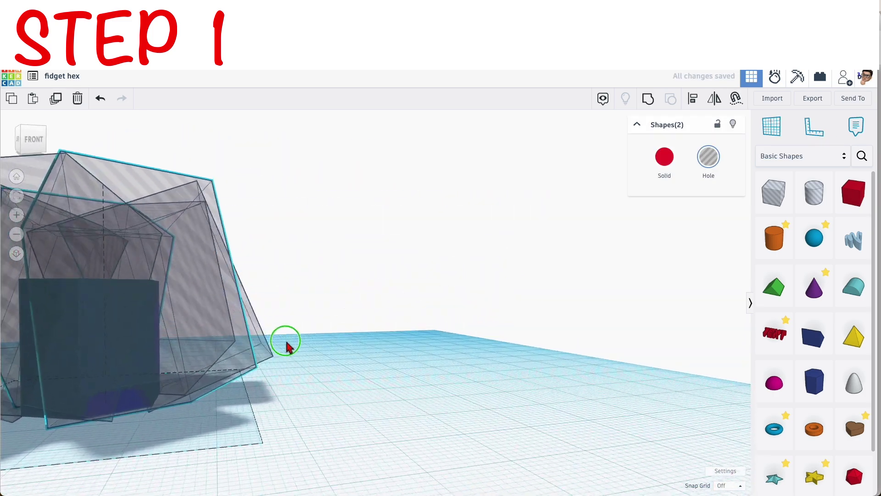
pyautogui.scroll(6, 323, 348)
pyautogui.scroll(2, 358, 345)
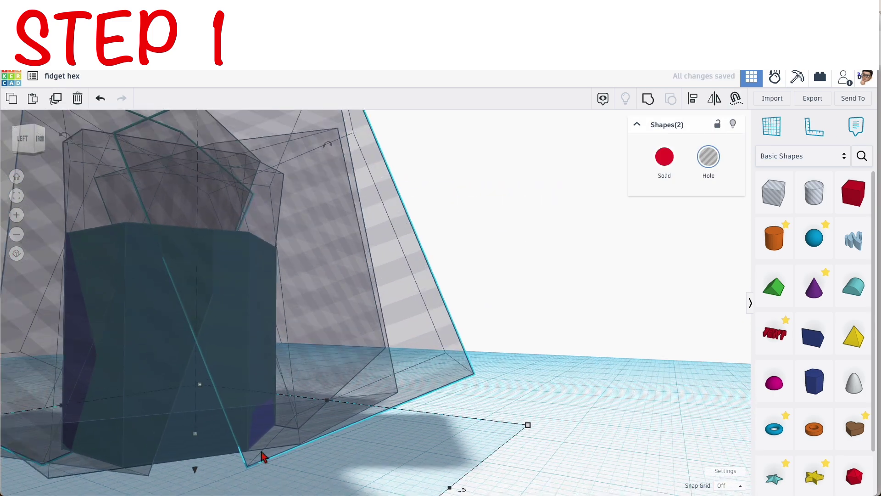
pyautogui.scroll(4, 310, 413)
pyautogui.scroll(3, 279, 446)
pyautogui.scroll(3, 279, 446)
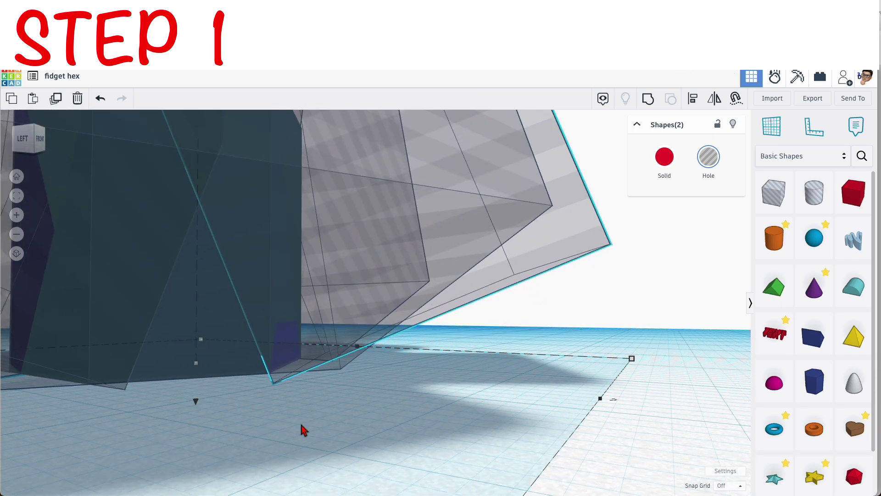
pyautogui.moveTo(296, 420); pyautogui.dragTo(276, 391, button='right')
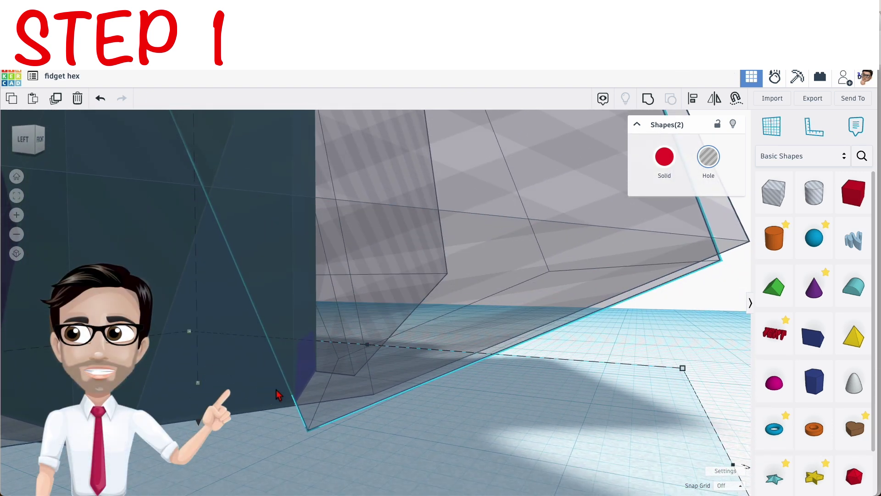
pyautogui.moveTo(279, 395); pyautogui.dragTo(309, 425, button='right')
pyautogui.scroll(3, 309, 426)
pyautogui.scroll(3, 309, 426)
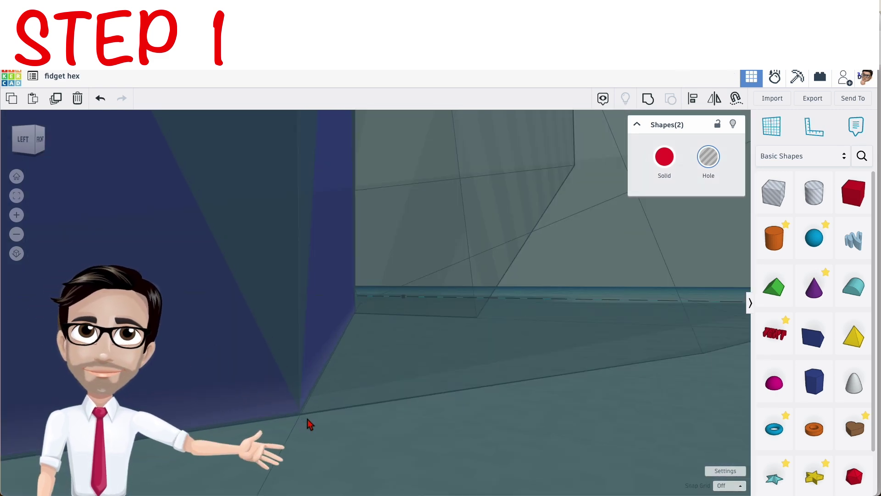
pyautogui.scroll(-8, 309, 426)
pyautogui.scroll(-3, 308, 426)
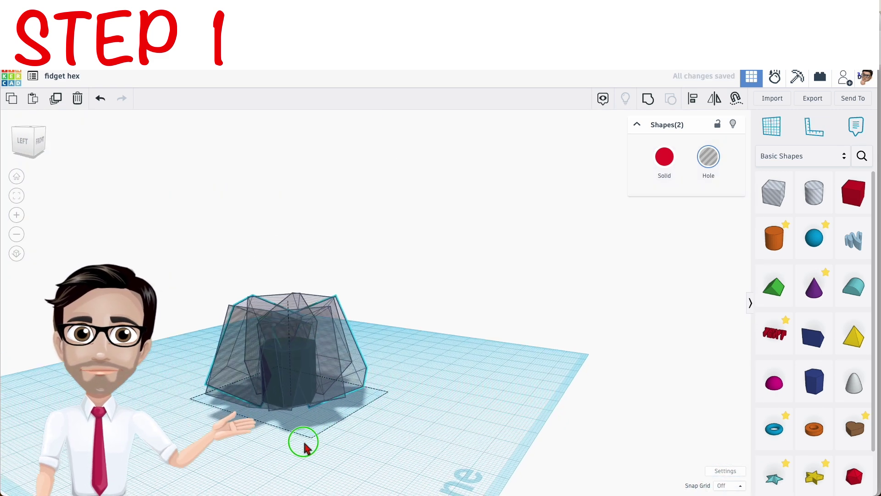
# Step: Group the hexagonal prism and all hole boxes into one faceted piece
pyautogui.moveTo(344, 423)
pyautogui.mouseDown(button='right')
pyautogui.moveTo(413, 421)
pyautogui.moveTo(295, 448)
pyautogui.moveTo(415, 420)
pyautogui.moveTo(289, 455)
pyautogui.mouseUp(button='right')
pyautogui.hotkey('ctrl', 'g')
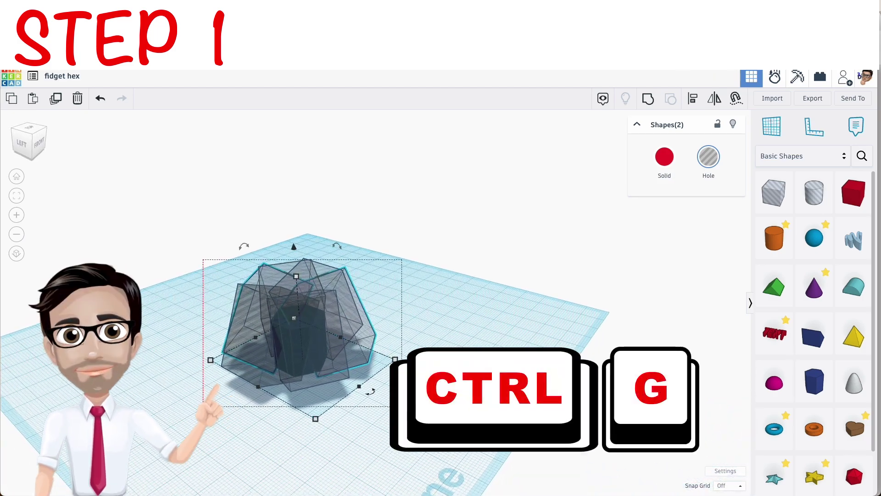
pyautogui.hotkey('ctrl', 'g')
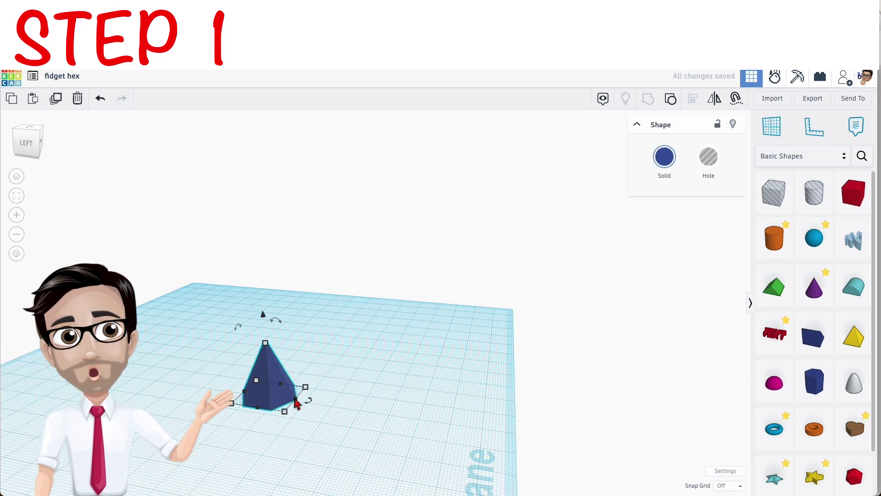
pyautogui.scroll(5, 297, 404)
pyautogui.scroll(5, 298, 404)
# Step: Inspect the grouped piece and move it to the workplane's far-left corner
pyautogui.moveTo(262, 406); pyautogui.dragTo(189, 409, button='right')
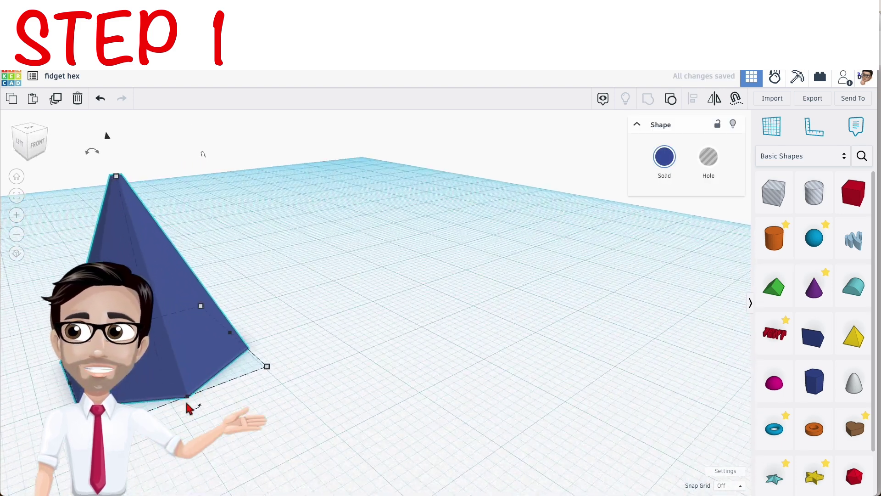
pyautogui.scroll(-5, 147, 261)
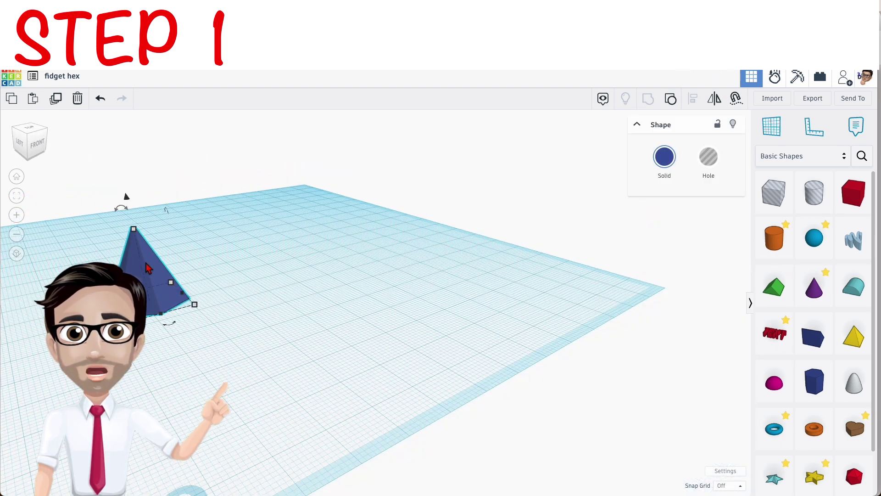
pyautogui.moveTo(193, 262); pyautogui.dragTo(207, 299, button='right')
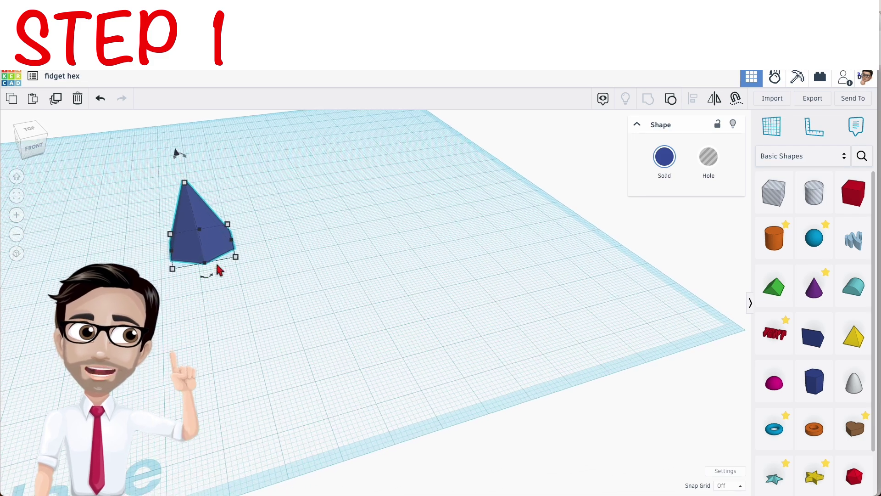
pyautogui.moveTo(208, 299); pyautogui.dragTo(294, 321, button='right')
pyautogui.scroll(-2, 295, 321)
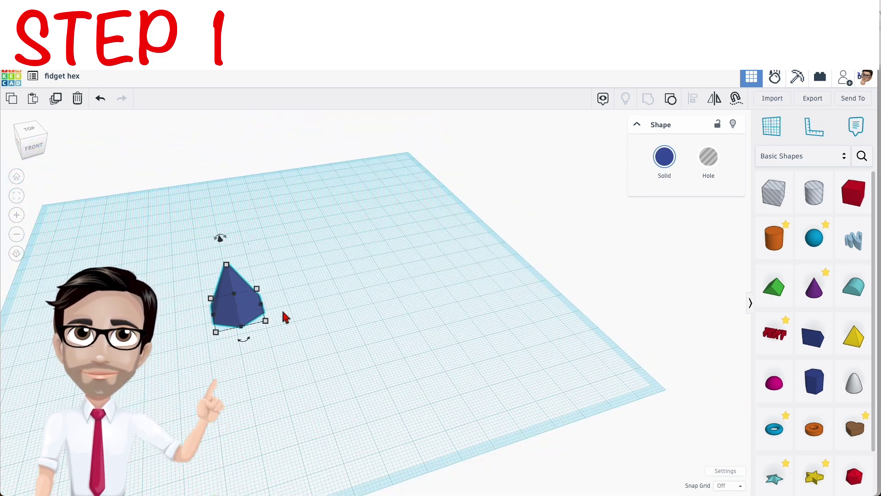
pyautogui.moveTo(245, 303); pyautogui.dragTo(141, 204)
# Step: Scale the pyramid evenly to 100 long and reposition it on the workplane
pyautogui.click(193, 251)
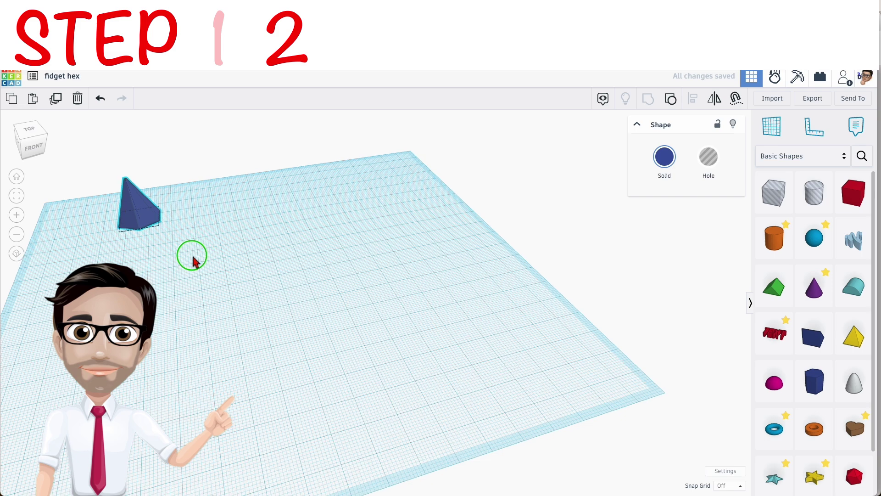
pyautogui.moveTo(193, 251); pyautogui.dragTo(193, 252, button='right')
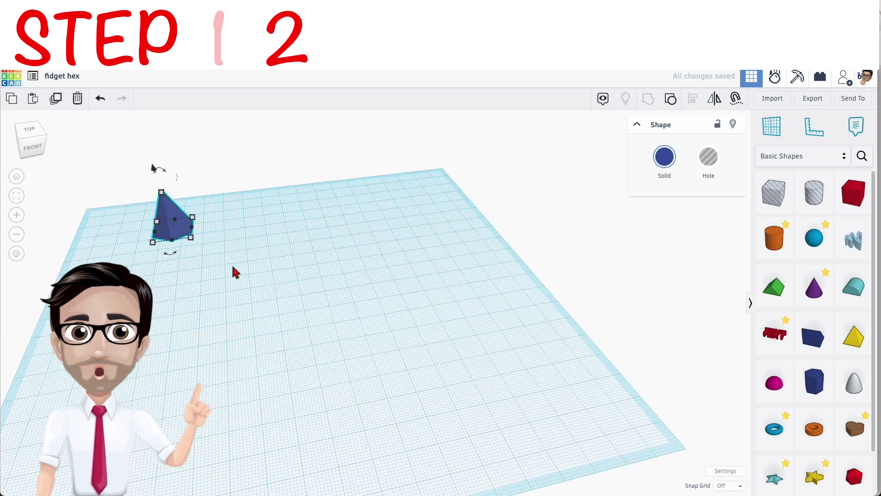
pyautogui.click(193, 243)
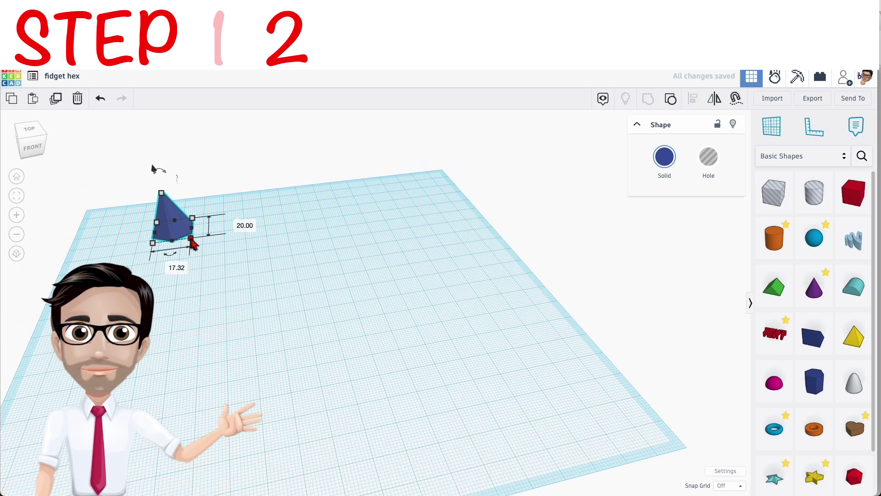
pyautogui.keyDown('shift'); pyautogui.moveTo(193, 245); pyautogui.dragTo(204, 248); pyautogui.keyUp('shift')
pyautogui.write('100')
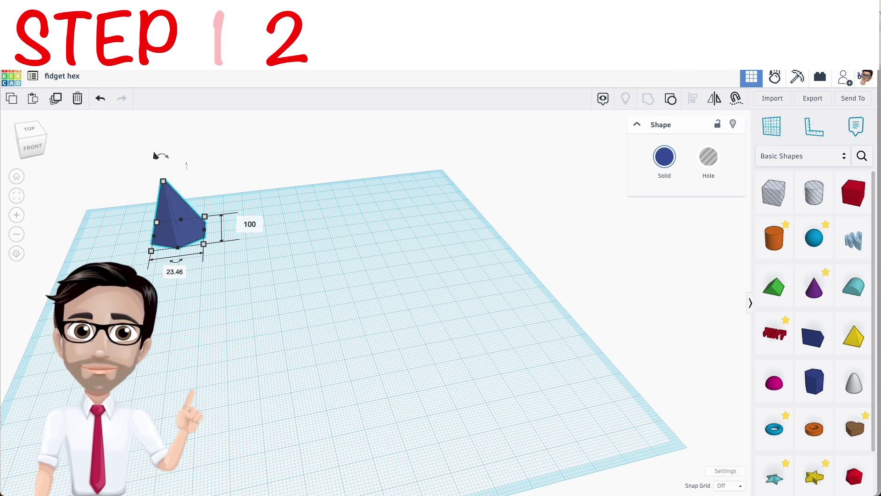
pyautogui.press('Return')
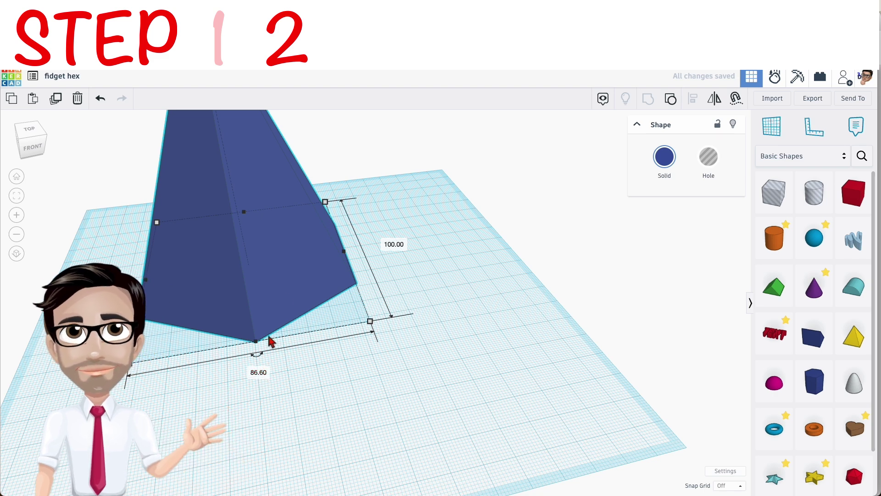
pyautogui.moveTo(271, 341); pyautogui.dragTo(222, 256)
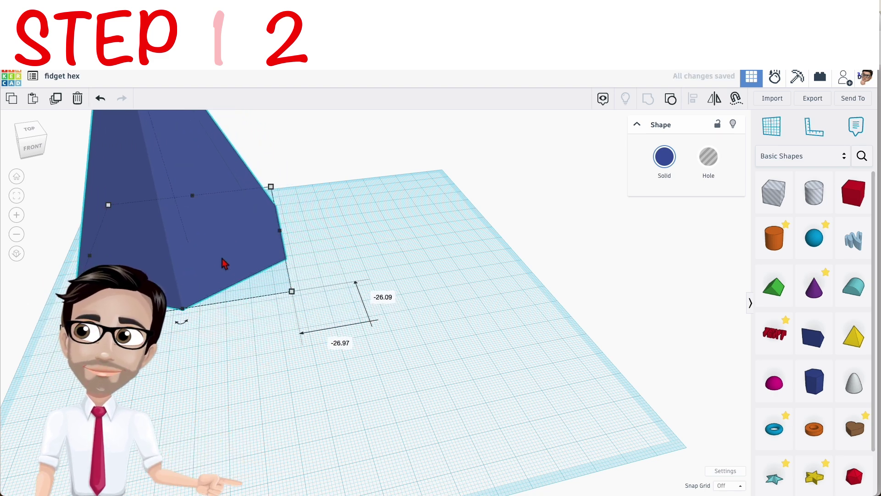
pyautogui.scroll(-1, 224, 264)
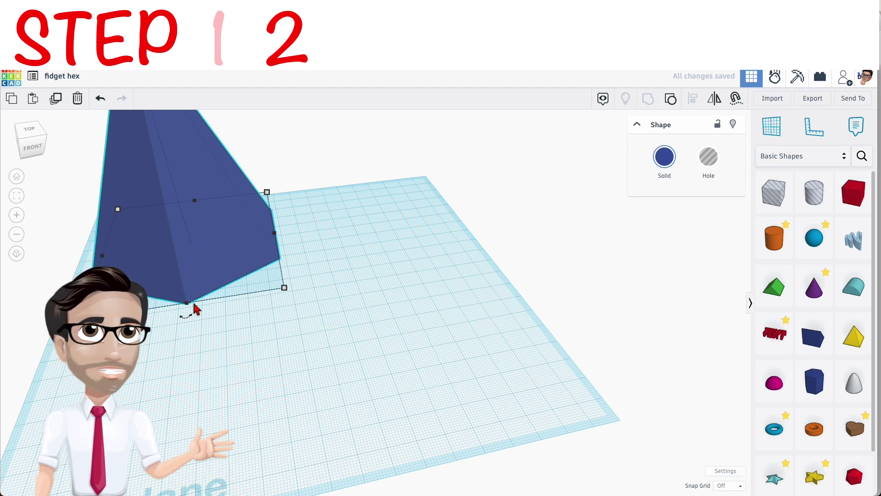
pyautogui.moveTo(292, 291)
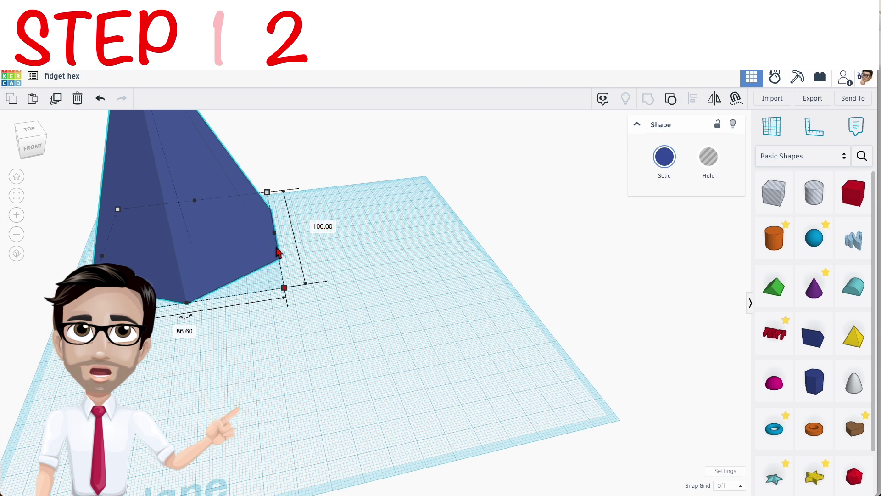
# Step: Set the pyramid's height to 48 and nudge its position slightly
pyautogui.moveTo(278, 254); pyautogui.dragTo(251, 266, button='right')
pyautogui.click(371, 250)
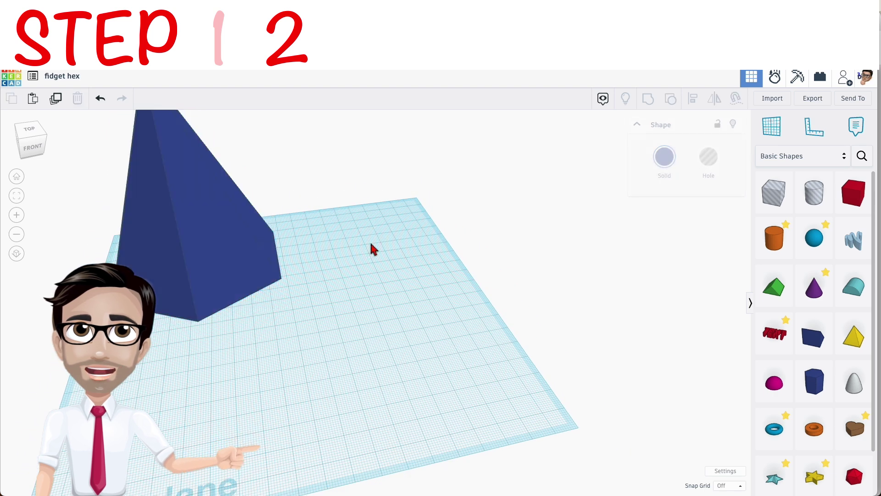
pyautogui.click(229, 245)
pyautogui.scroll(-4, 230, 244)
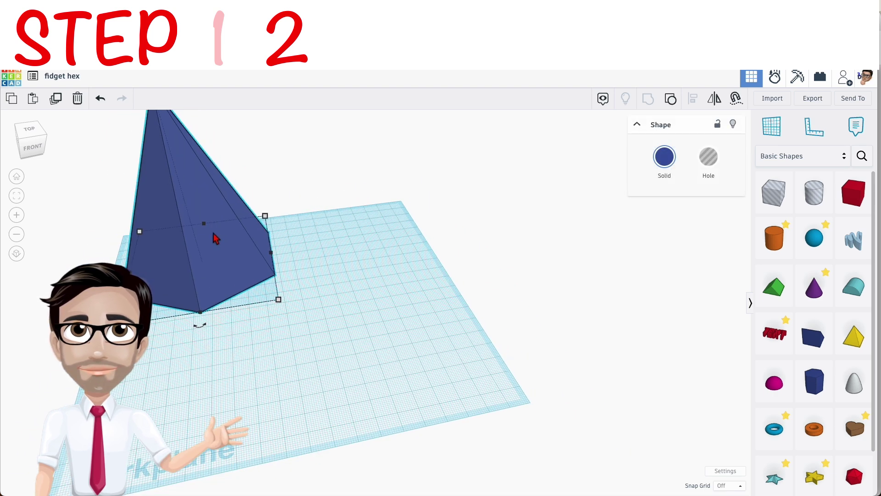
pyautogui.moveTo(163, 168)
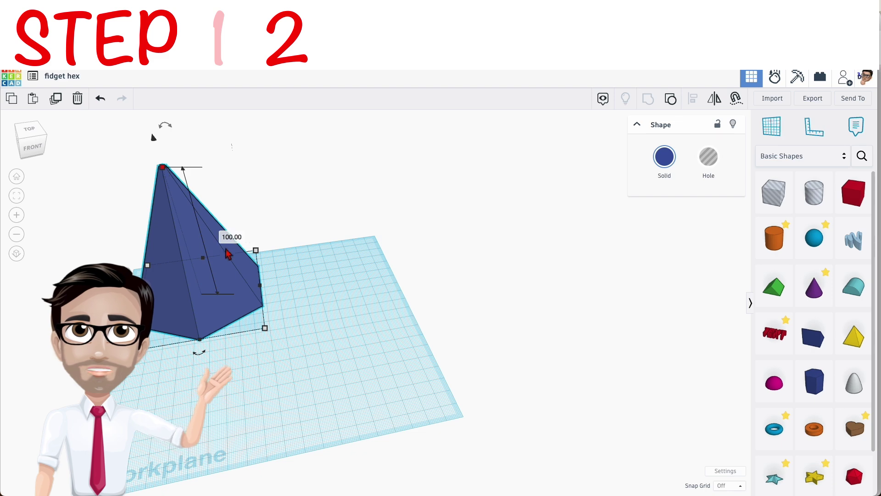
pyautogui.write('48')
pyautogui.press('Return')
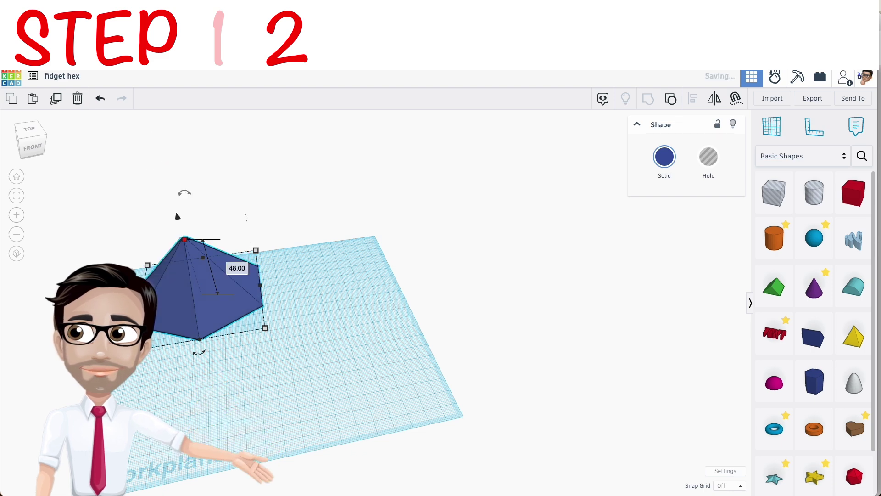
pyautogui.moveTo(158, 272)
pyautogui.mouseDown(button='right')
pyautogui.moveTo(207, 307)
pyautogui.moveTo(201, 314)
pyautogui.mouseUp(button='right')
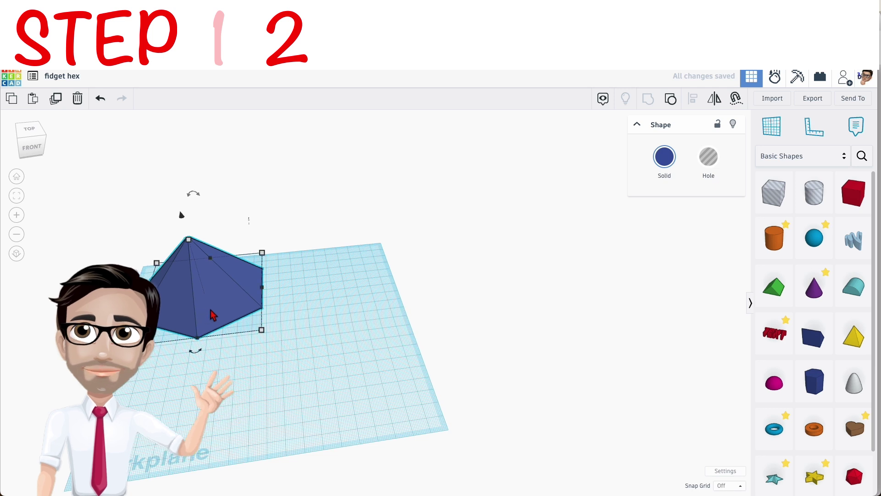
pyautogui.moveTo(212, 315); pyautogui.dragTo(200, 305)
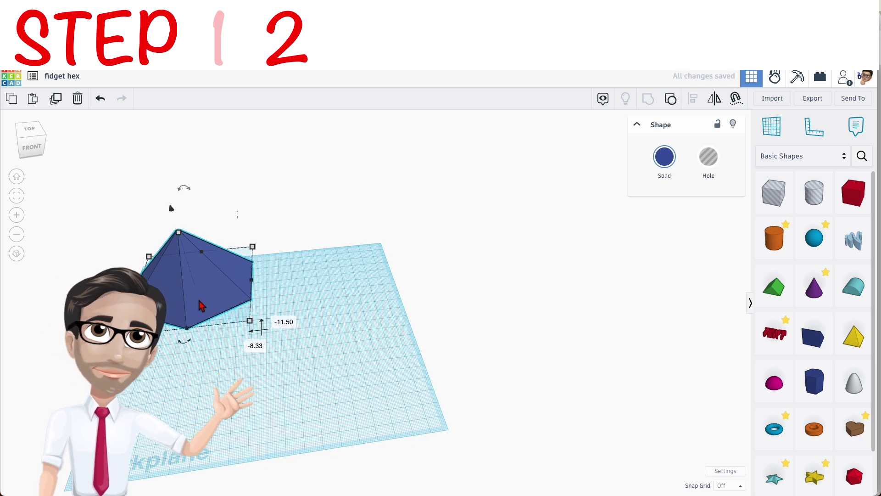
# Step: Duplicate the pyramid, move the copy right, make it a hole, and shrink it evenly to 97
pyautogui.hotkey('ctrl', 'd')
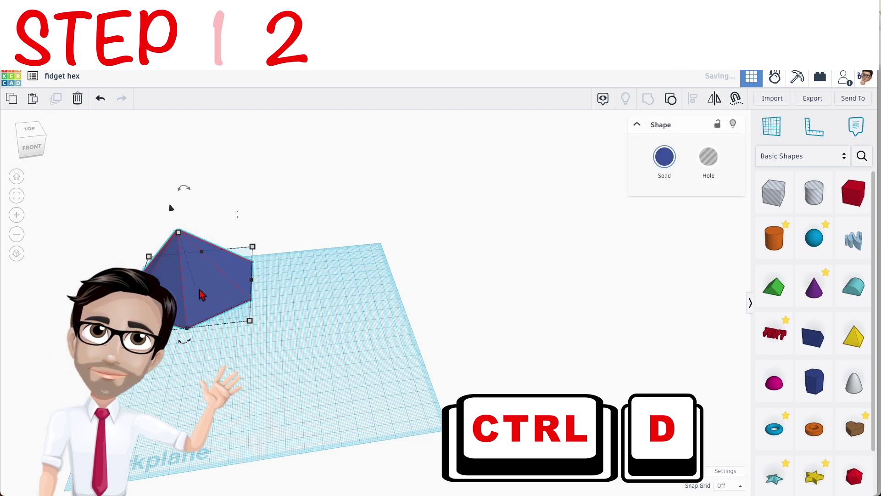
pyautogui.moveTo(201, 294); pyautogui.dragTo(338, 281)
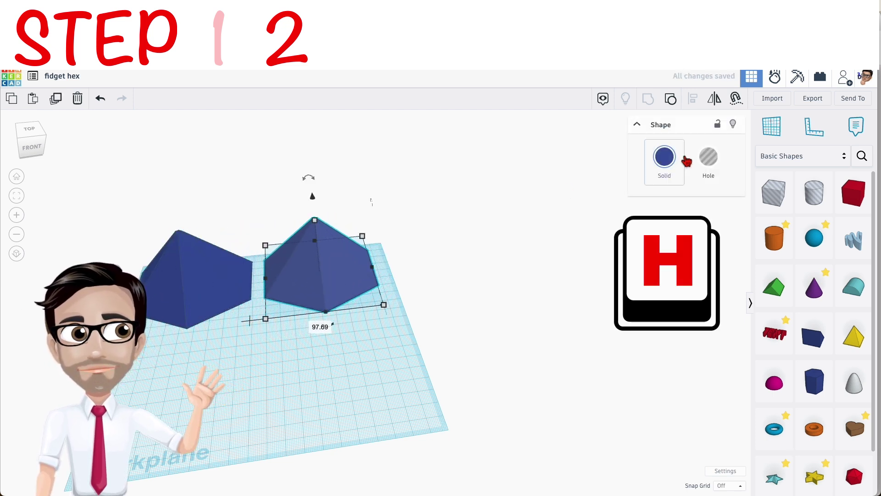
pyautogui.press('h')
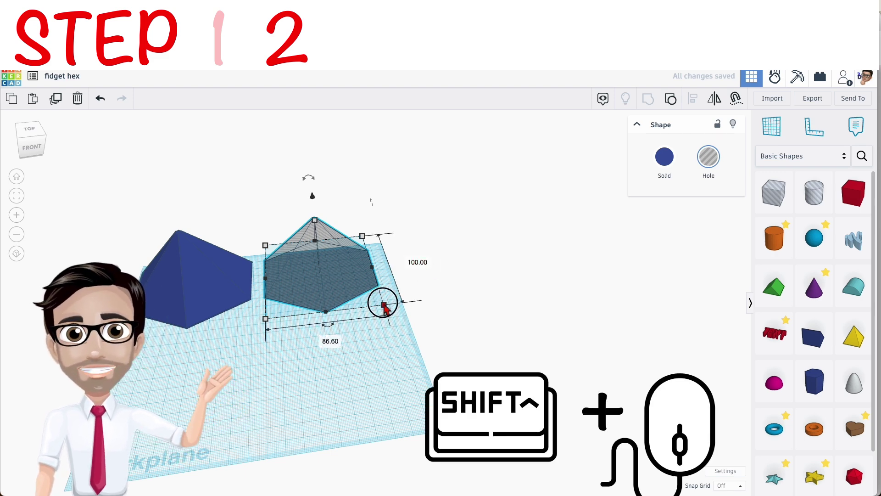
pyautogui.moveTo(384, 305)
pyautogui.keyDown('shift'); pyautogui.mouseDown()
pyautogui.moveTo(357, 288)
pyautogui.moveTo(362, 294)
pyautogui.mouseUp(); pyautogui.keyUp('shift')
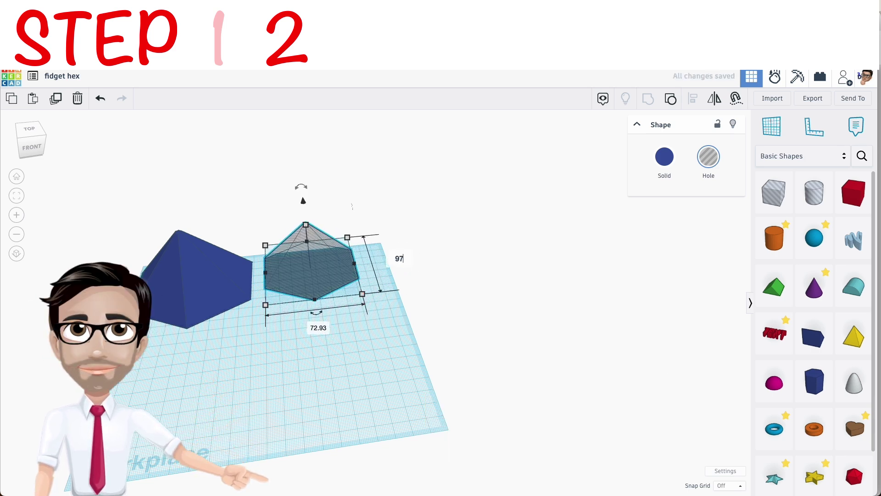
pyautogui.click(345, 313)
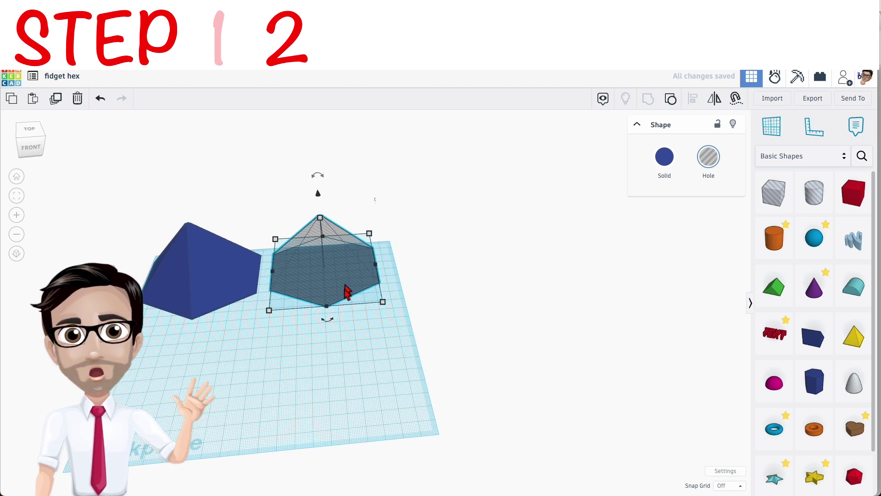
pyautogui.scroll(-3, 303, 290)
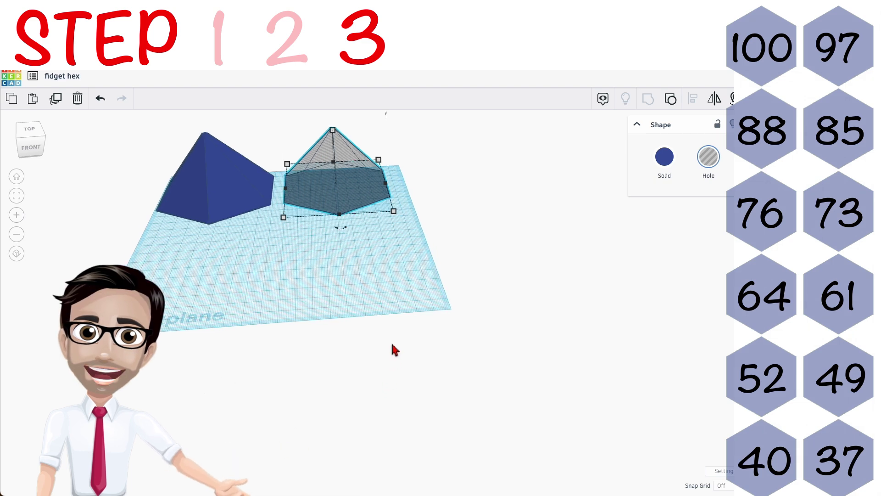
# Step: In a top-down view, line the hole up with the pyramid and select both
pyautogui.moveTo(399, 307); pyautogui.dragTo(398, 296, button='right')
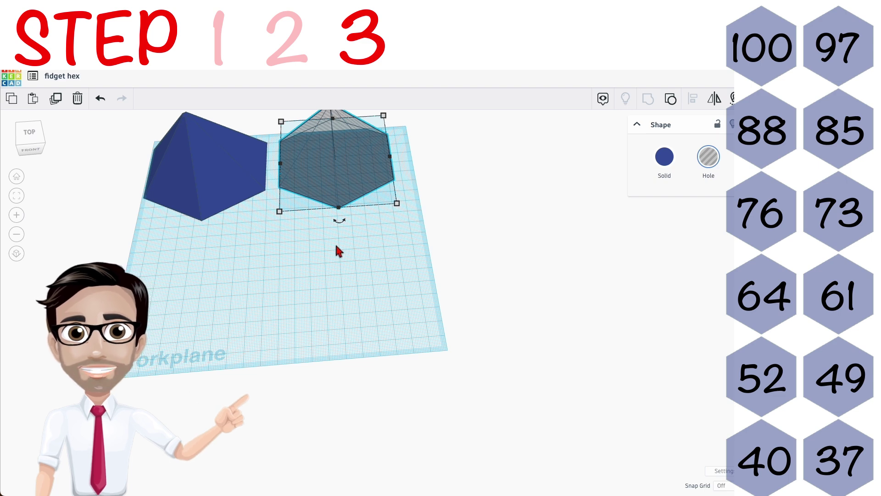
pyautogui.moveTo(336, 251); pyautogui.dragTo(369, 260, button='right')
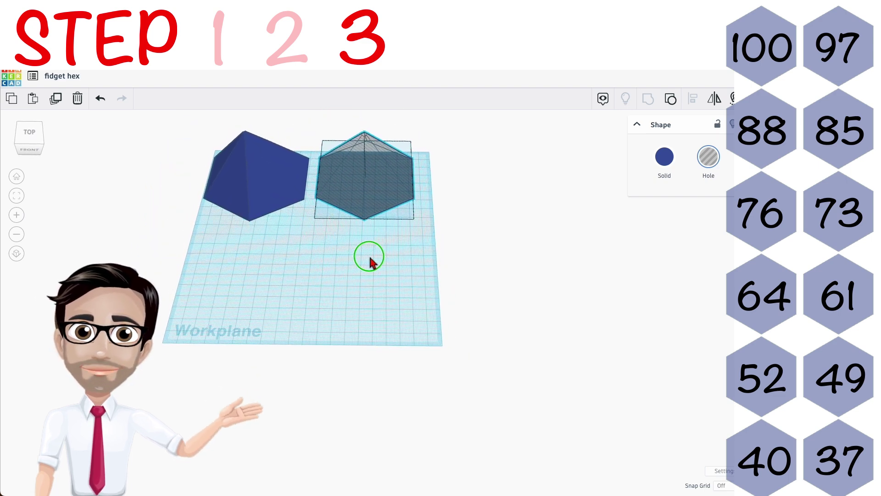
pyautogui.moveTo(372, 186); pyautogui.dragTo(374, 193)
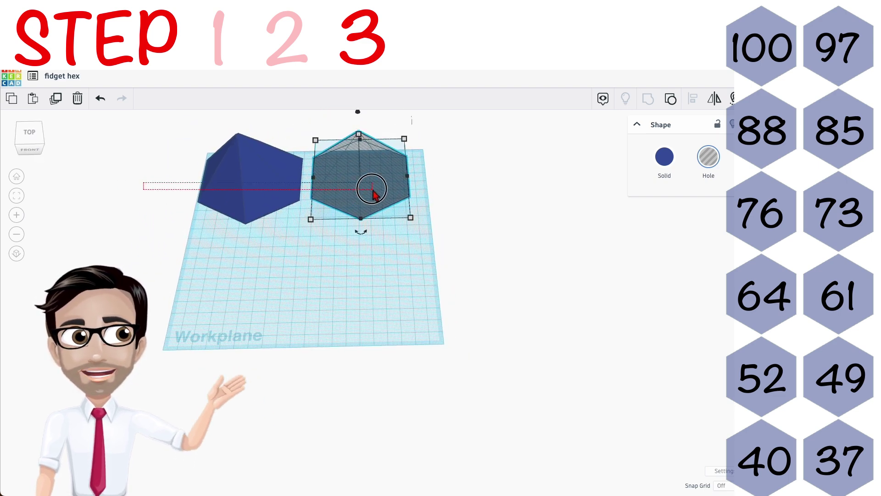
pyautogui.hotkey('ctrl', 'a')
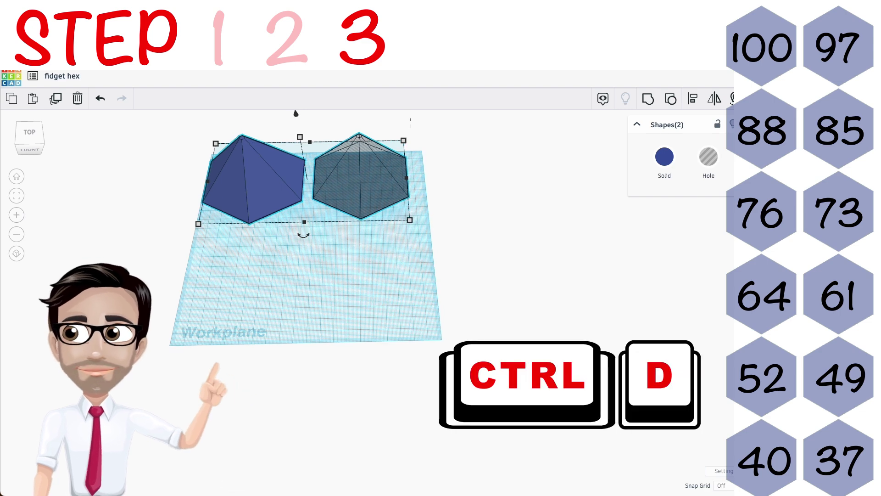
# Step: Duplicate the pyramid-hole pair below the originals, then repeat for two more rows
pyautogui.hotkey('ctrl', 'd')
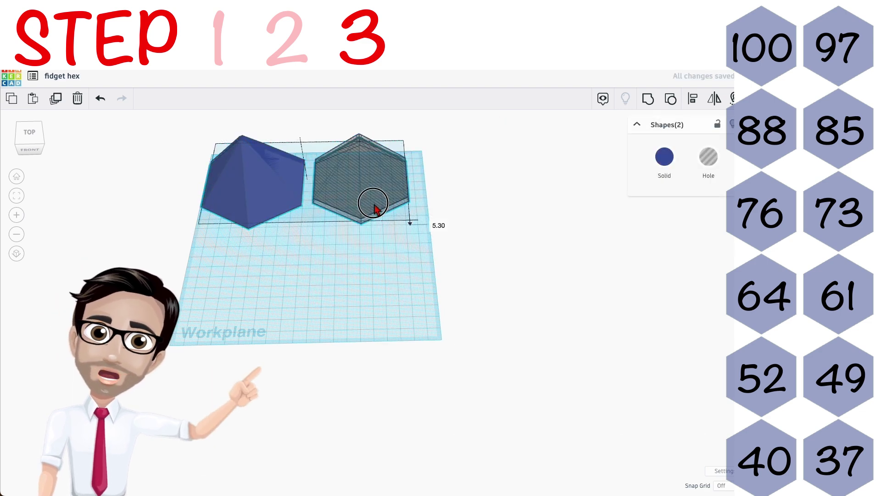
pyautogui.moveTo(372, 194); pyautogui.dragTo(378, 272)
pyautogui.scroll(-3, 386, 227)
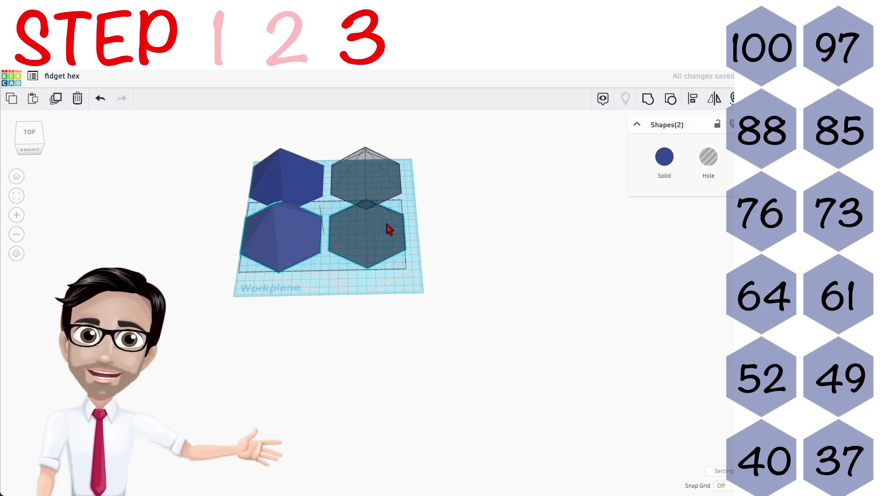
pyautogui.hotkey('ctrl', 'd')
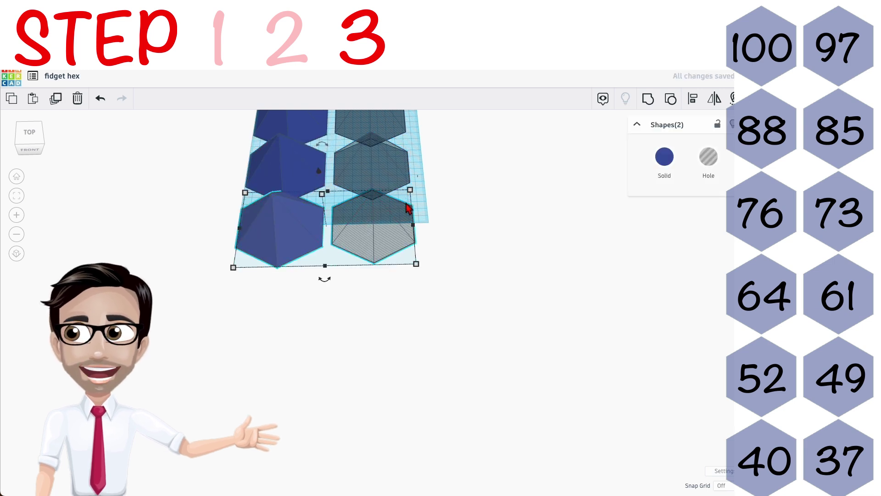
pyautogui.hotkey('ctrl', 'd')
pyautogui.hotkey('ctrl', 'd')
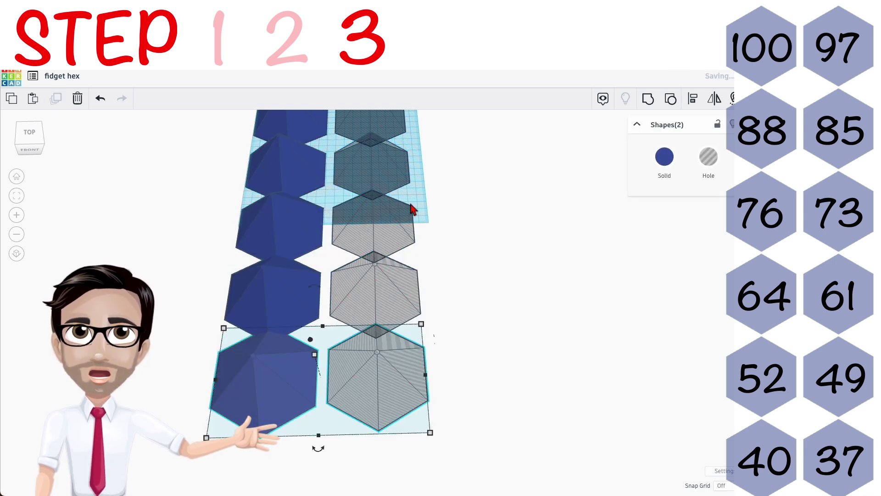
pyautogui.scroll(-2, 413, 207)
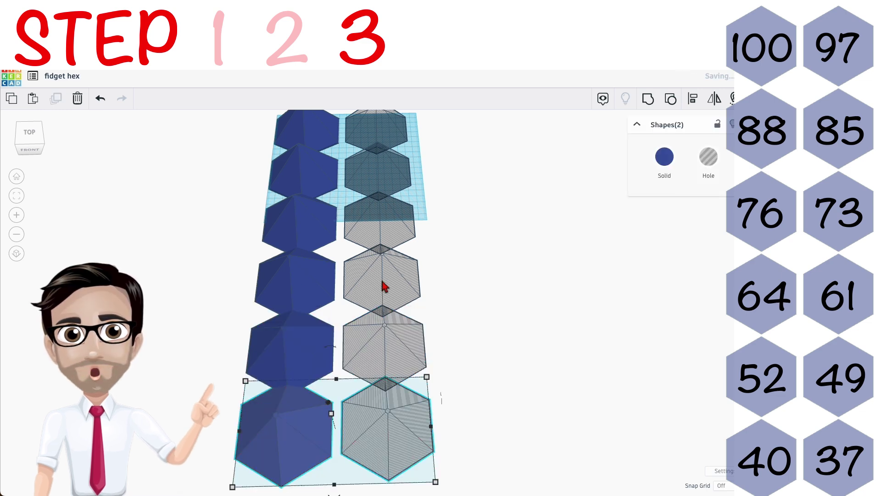
pyautogui.moveTo(330, 317)
pyautogui.mouseDown(button='right')
pyautogui.moveTo(417, 283)
pyautogui.moveTo(323, 241)
pyautogui.mouseUp(button='right')
pyautogui.scroll(1, 324, 241)
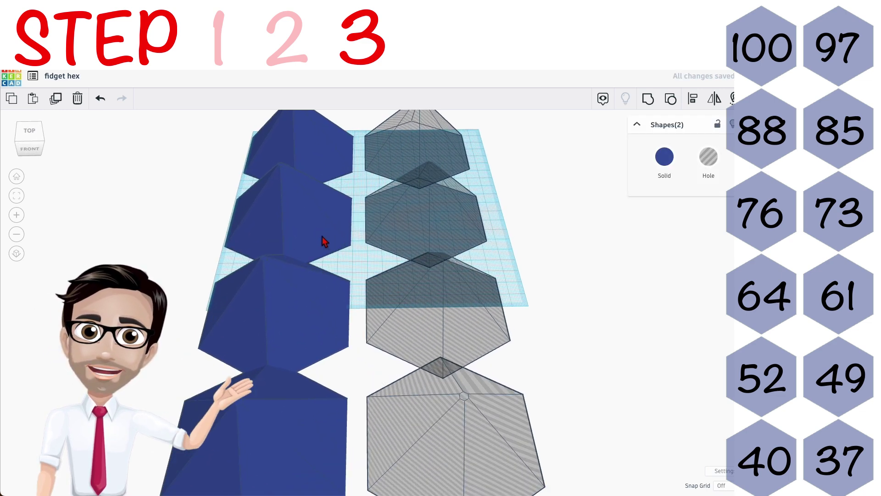
# Step: Scale the second solid pyramid to 88 tall and its hole pyramid to 85
pyautogui.click(324, 241)
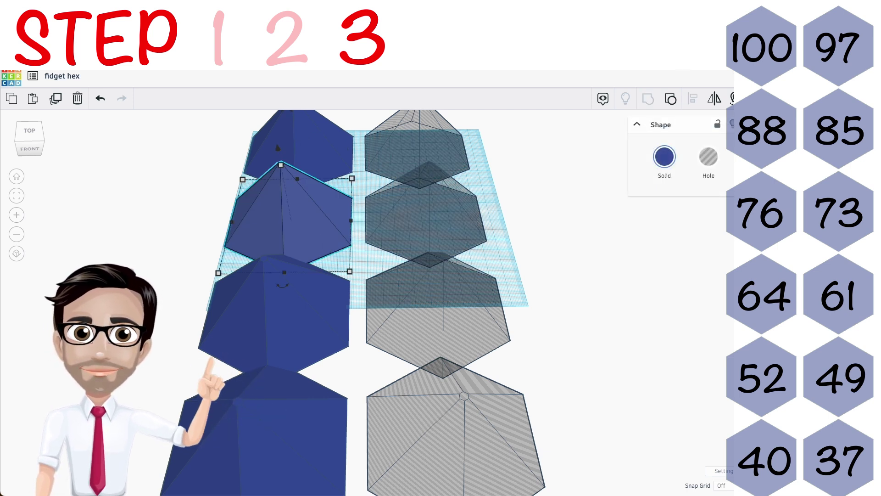
pyautogui.scroll(-3, 378, 313)
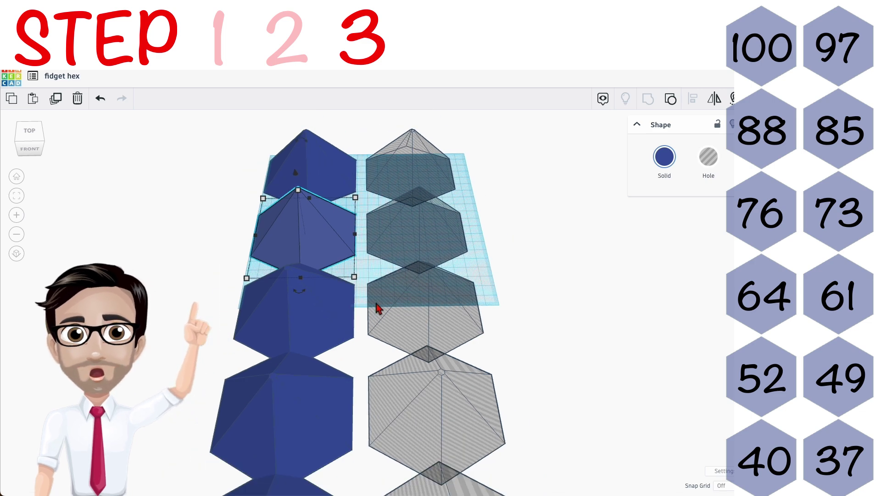
pyautogui.scroll(1, 378, 313)
pyautogui.scroll(1, 377, 313)
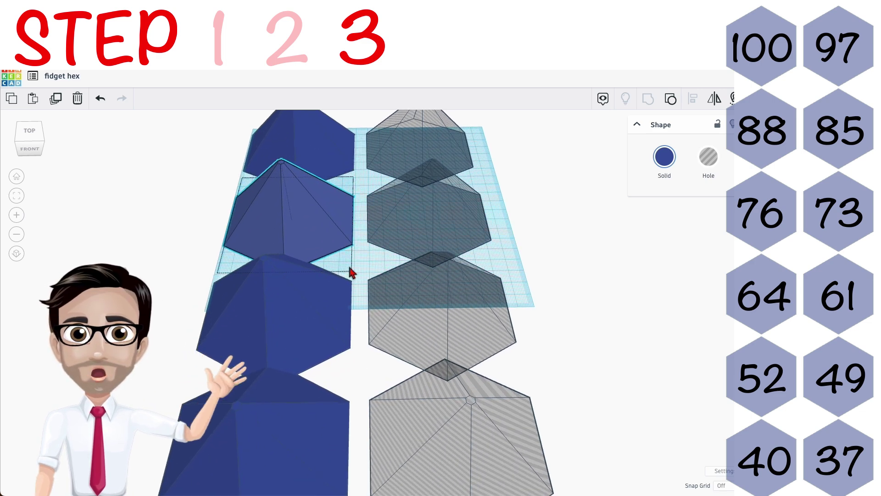
pyautogui.scroll(1, 365, 303)
pyautogui.keyDown('shift'); pyautogui.moveTo(354, 289); pyautogui.dragTo(366, 256); pyautogui.keyUp('shift')
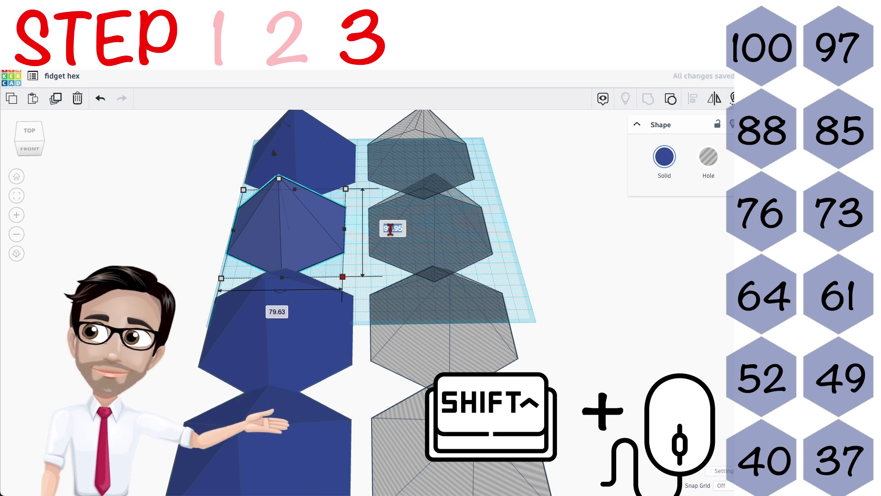
pyautogui.write('8')
pyautogui.press('Return')
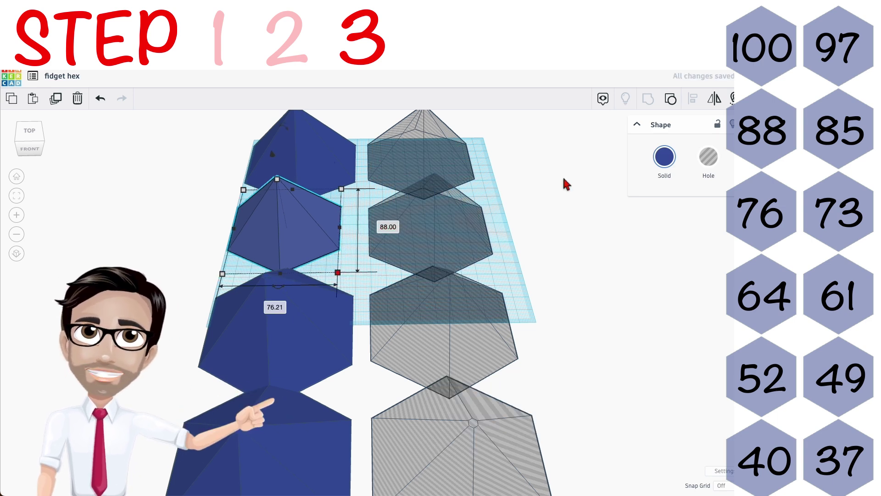
pyautogui.click(453, 246)
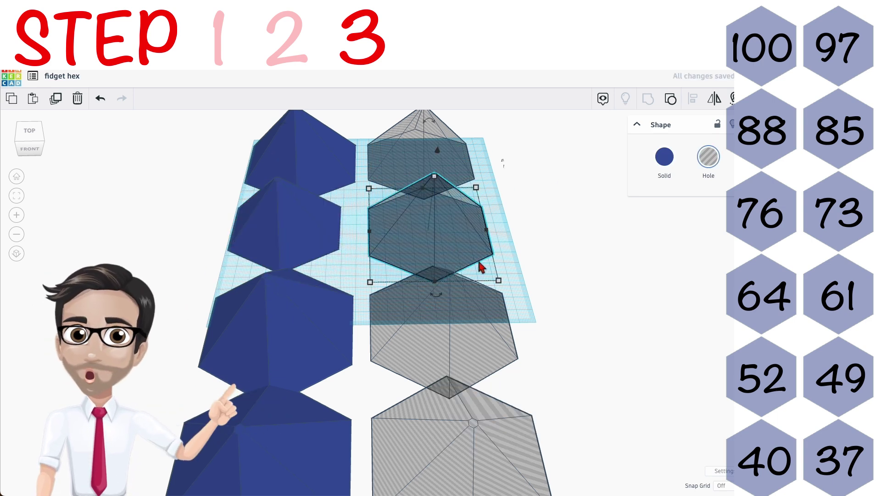
pyautogui.keyDown('shift'); pyautogui.moveTo(498, 279); pyautogui.dragTo(517, 248); pyautogui.keyUp('shift')
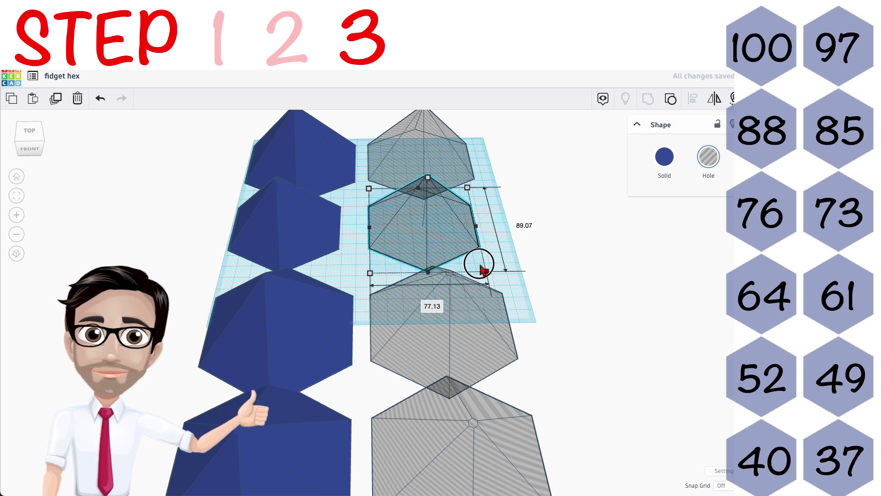
pyautogui.click(520, 223)
pyautogui.write('85')
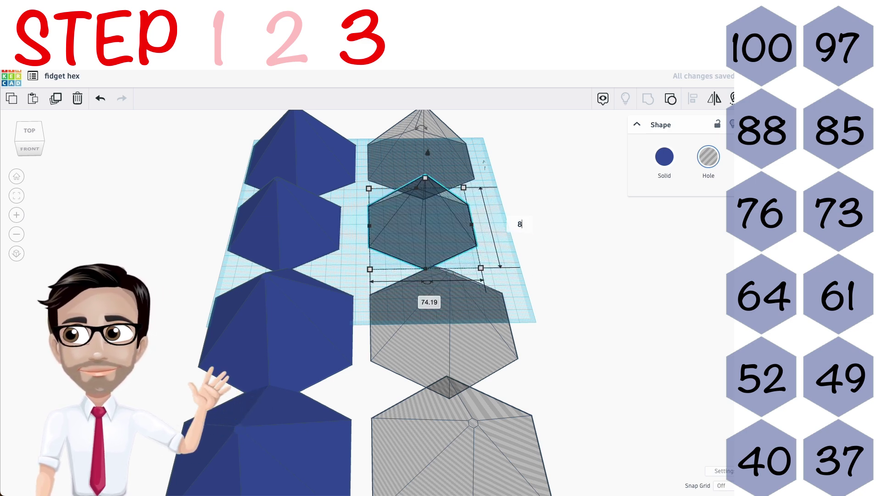
pyautogui.press('Return')
# Step: Scale the next solid pyramid to 76 tall and its hole pyramid to 73
pyautogui.click(287, 372)
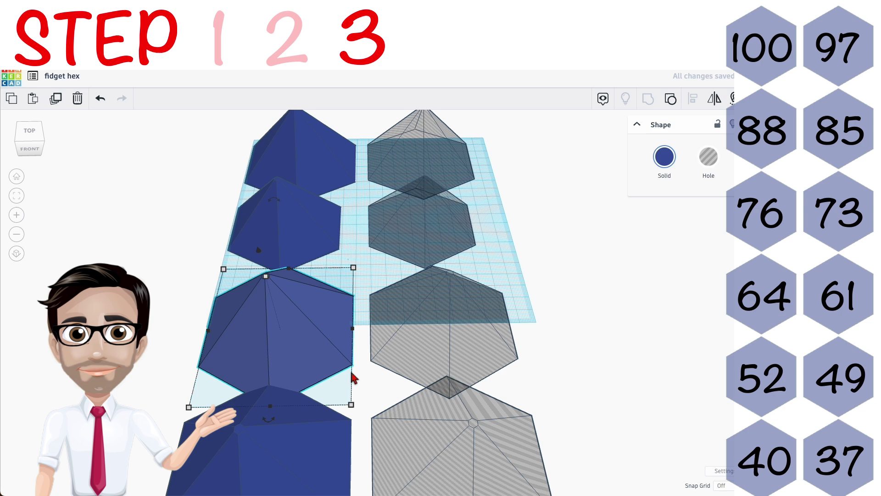
pyautogui.click(352, 407)
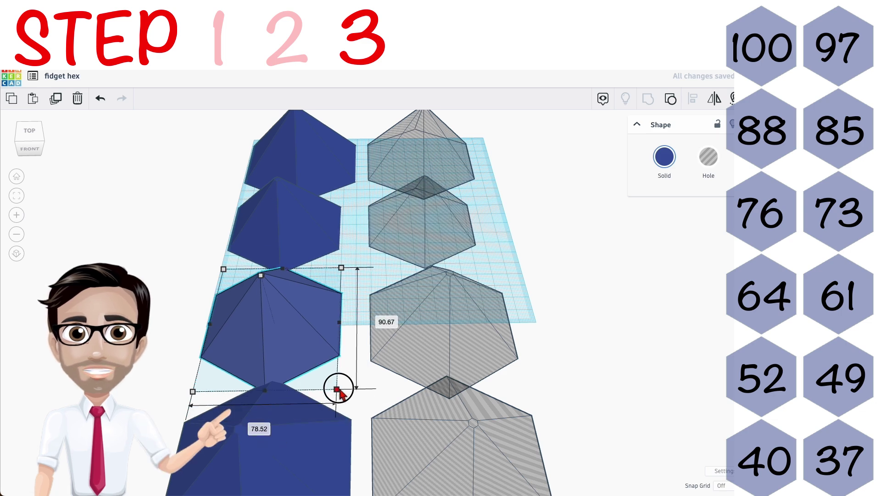
pyautogui.moveTo(353, 406); pyautogui.dragTo(334, 385)
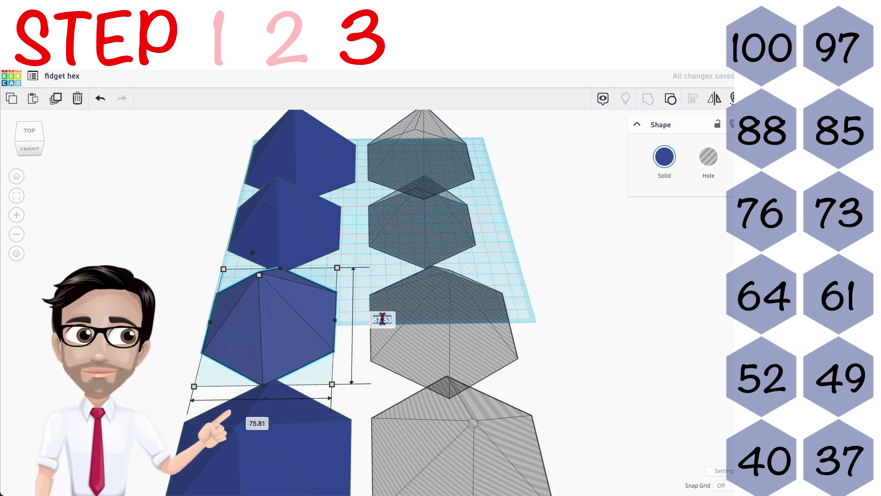
pyautogui.write('76')
pyautogui.press('Return')
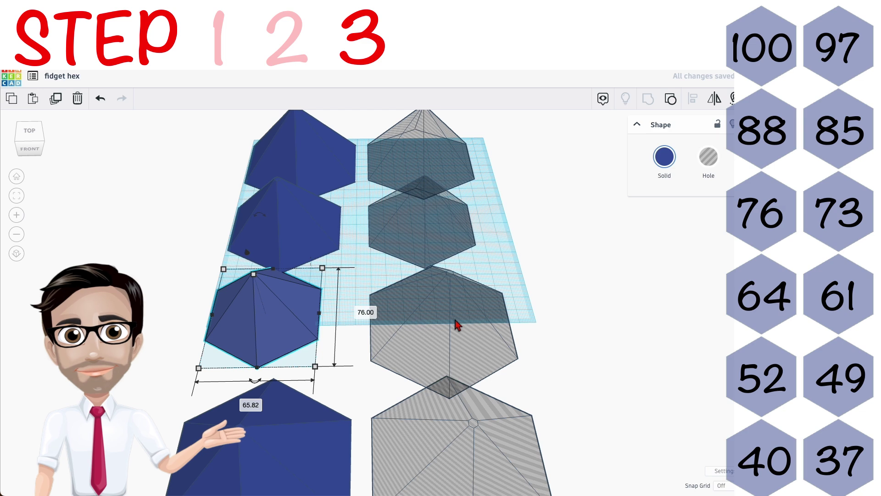
pyautogui.click(456, 325)
pyautogui.click(529, 398)
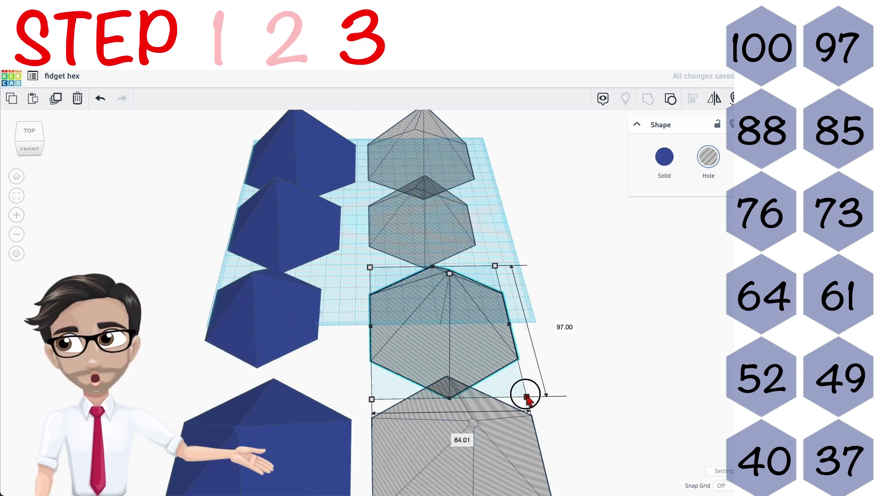
pyautogui.moveTo(529, 398); pyautogui.dragTo(505, 378)
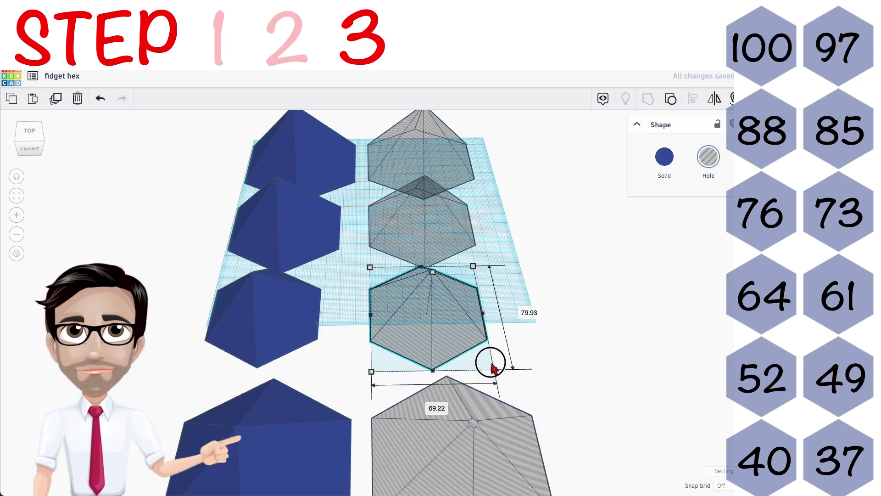
pyautogui.click(536, 315)
pyautogui.write('73')
pyautogui.press('Return')
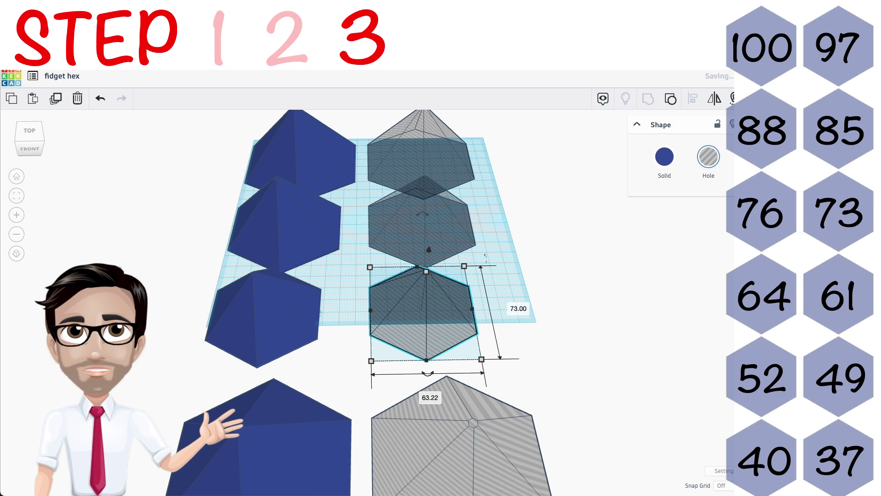
pyautogui.scroll(3, 372, 324)
# Step: Scale the next solid pyramid to 64 tall and its hole pyramid to 61
pyautogui.click(276, 330)
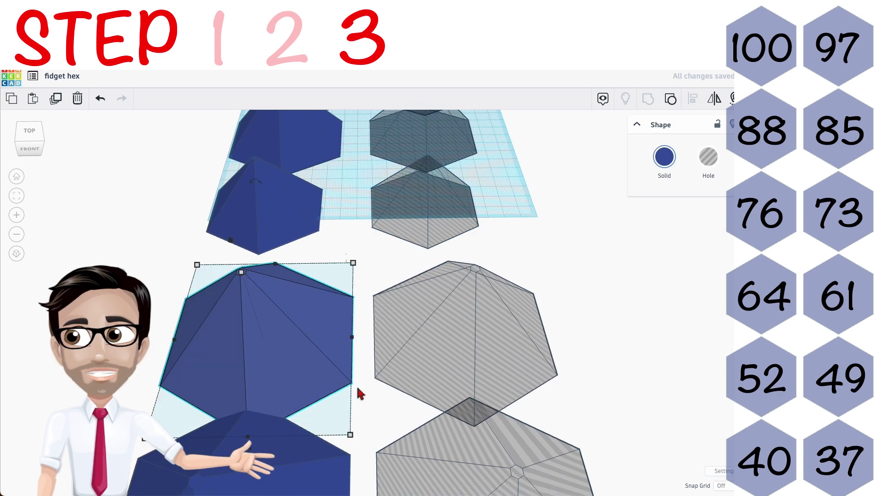
pyautogui.click(353, 435)
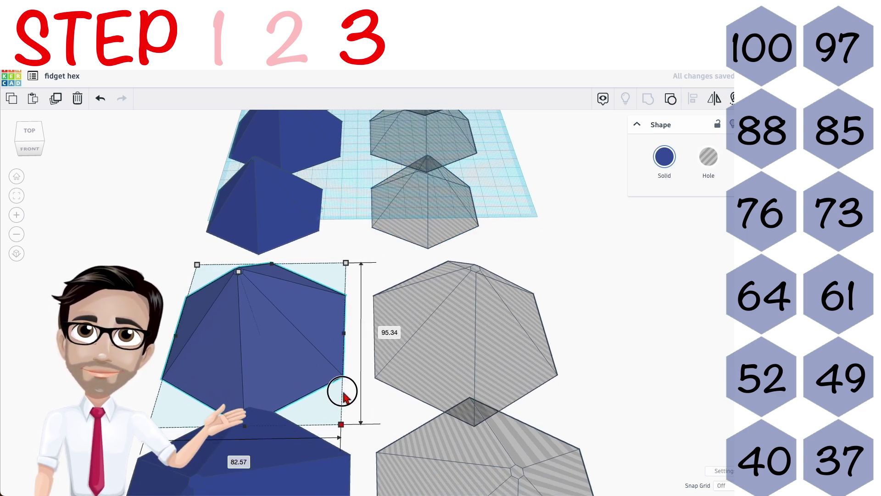
pyautogui.moveTo(353, 401); pyautogui.dragTo(390, 349)
pyautogui.write('6')
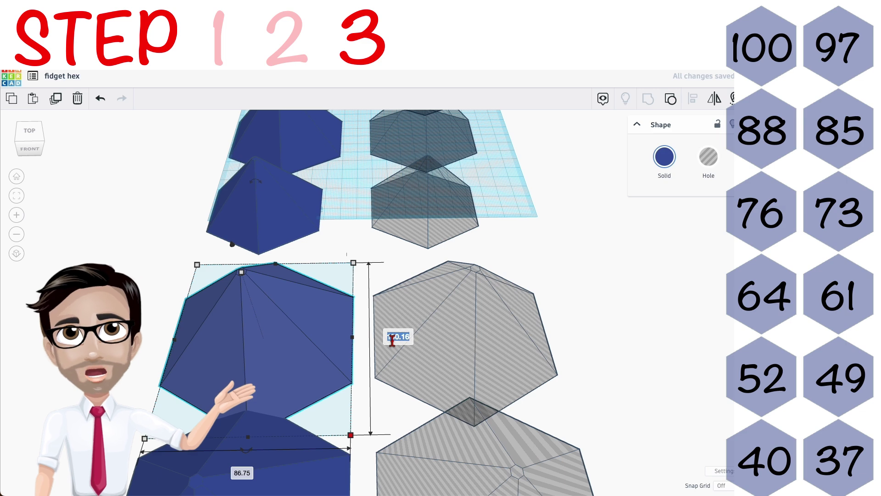
pyautogui.write('4')
pyautogui.press('Return')
pyautogui.click(475, 324)
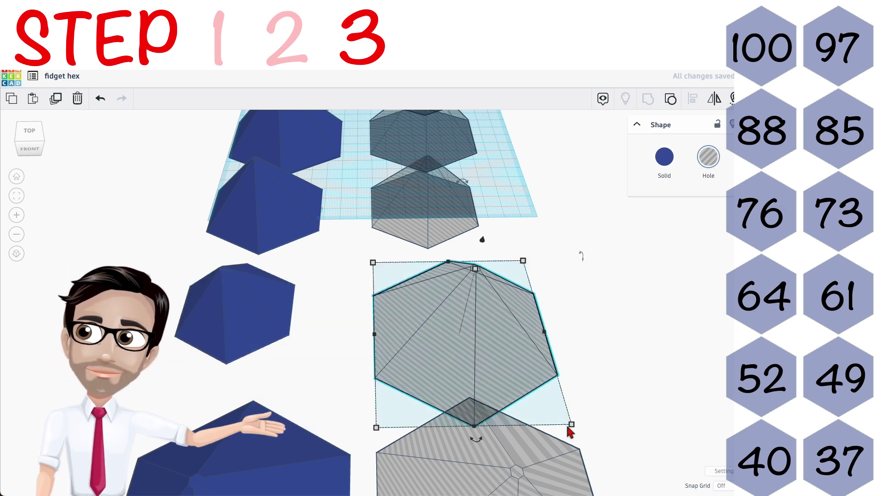
pyautogui.moveTo(573, 426)
pyautogui.mouseDown()
pyautogui.moveTo(541, 398)
pyautogui.moveTo(555, 410)
pyautogui.mouseUp()
pyautogui.write('61')
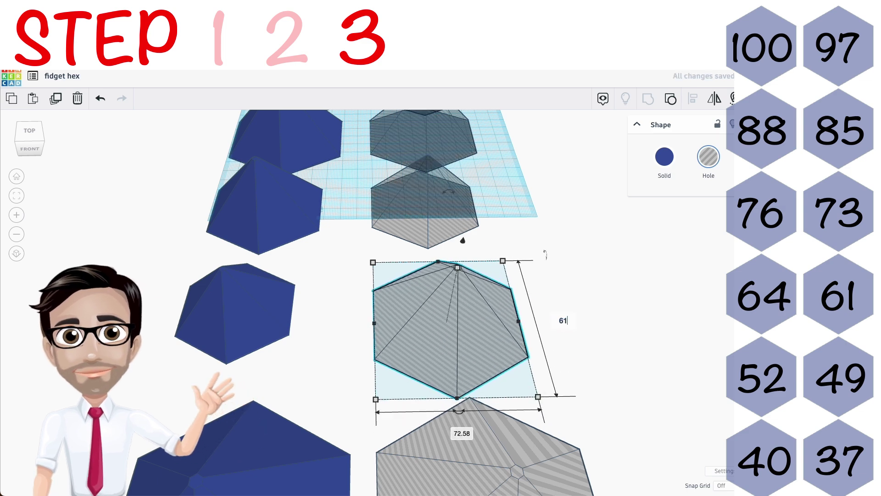
pyautogui.press('Return')
pyautogui.scroll(3, 391, 409)
# Step: Proportionally shrink the following solid pyramid, and its hole pyramid to 49 tall
pyautogui.click(363, 432)
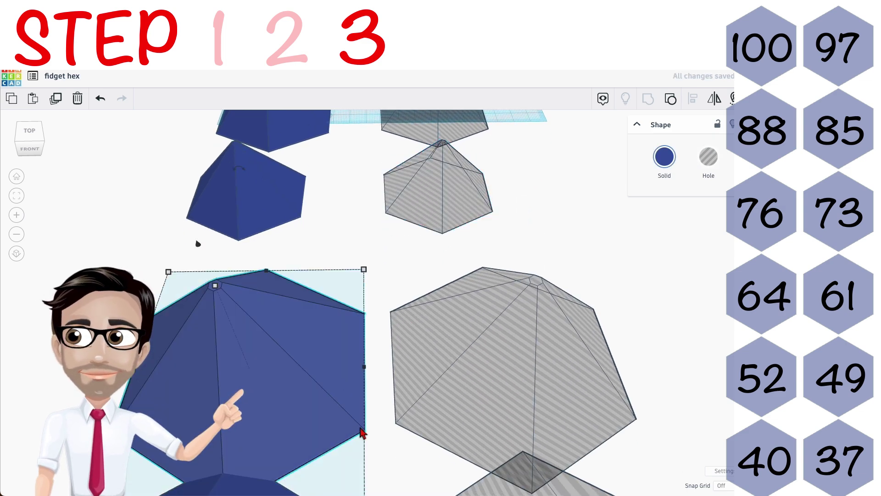
pyautogui.scroll(-2, 326, 402)
pyautogui.scroll(-2, 365, 356)
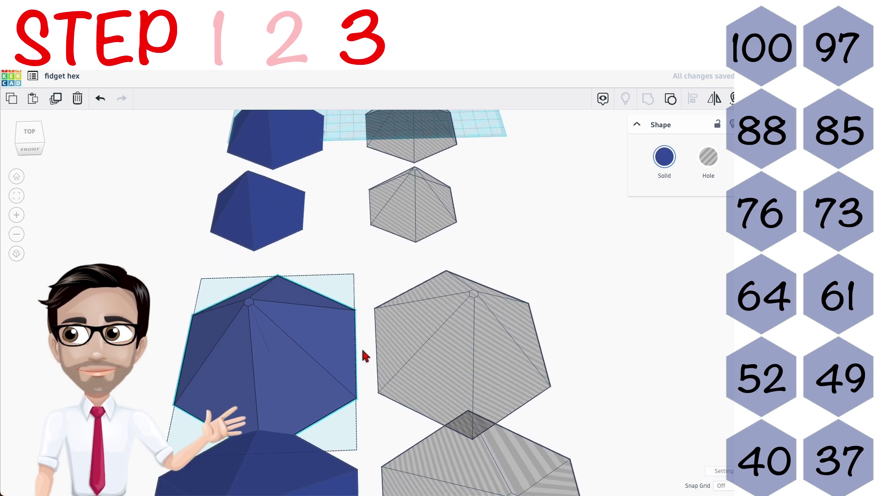
pyautogui.moveTo(357, 452); pyautogui.dragTo(315, 384)
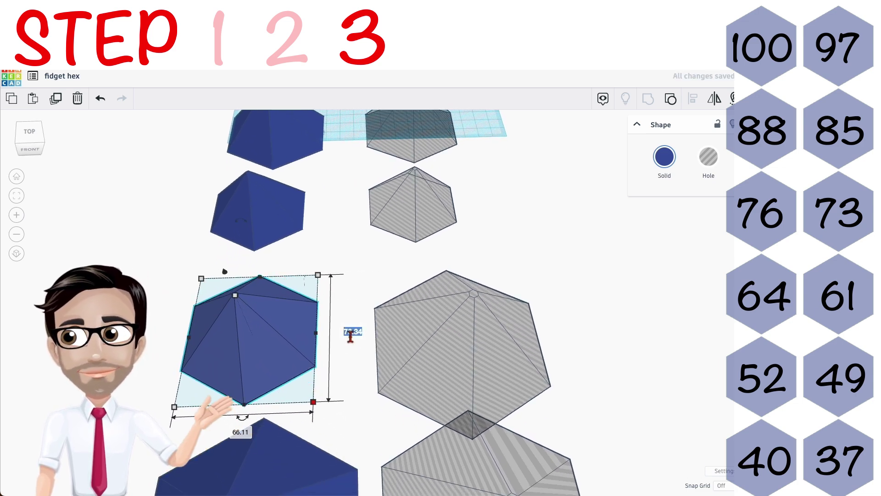
pyautogui.click(475, 345)
pyautogui.moveTo(563, 438); pyautogui.dragTo(486, 364)
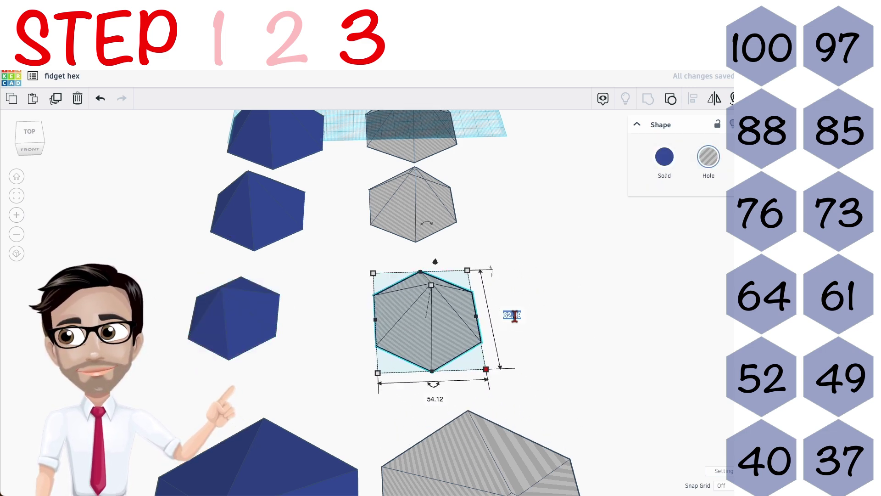
pyautogui.write('49')
pyautogui.press('Return')
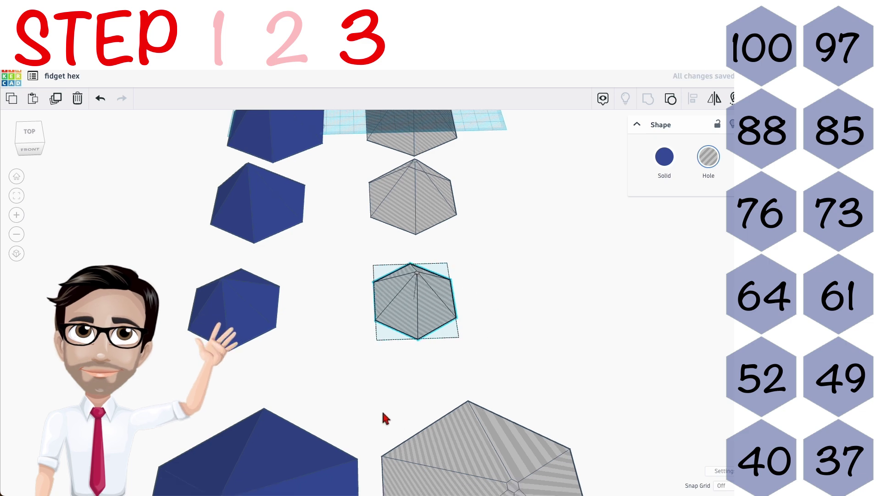
pyautogui.scroll(-3, 386, 414)
pyautogui.click(338, 365)
pyautogui.scroll(3, 373, 451)
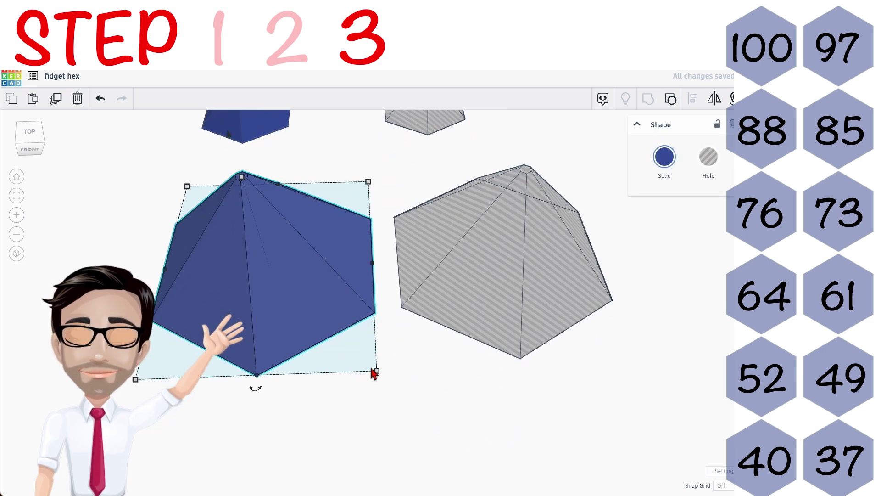
pyautogui.moveTo(377, 369); pyautogui.dragTo(335, 334)
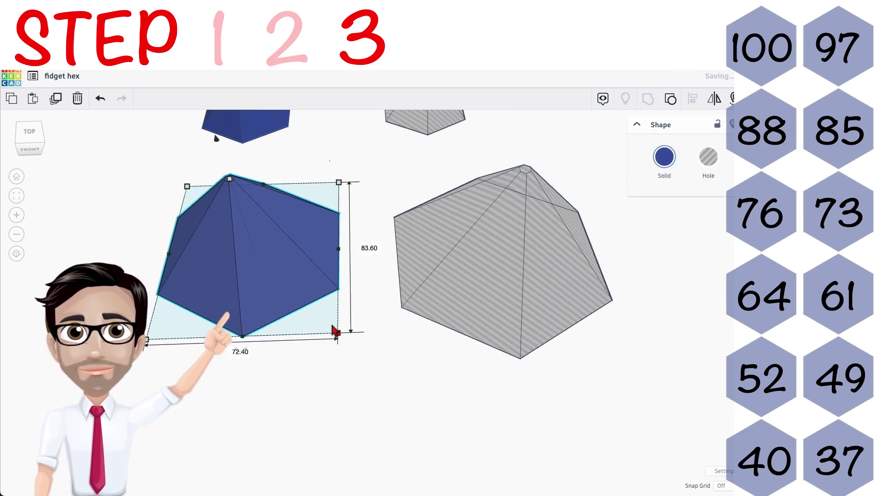
# Step: Set the last blue pyramid's height to 40 and scale its grey hole to 37
pyautogui.click(369, 249)
pyautogui.write('40')
pyautogui.press('Return')
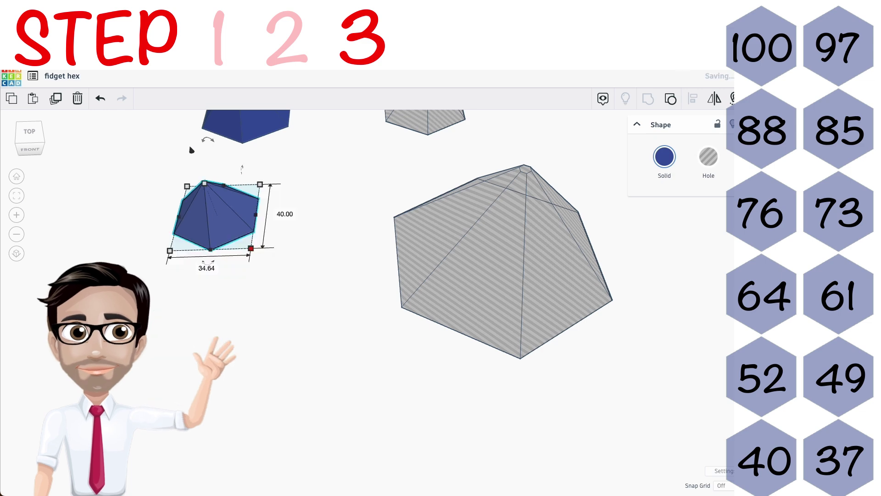
pyautogui.click(465, 303)
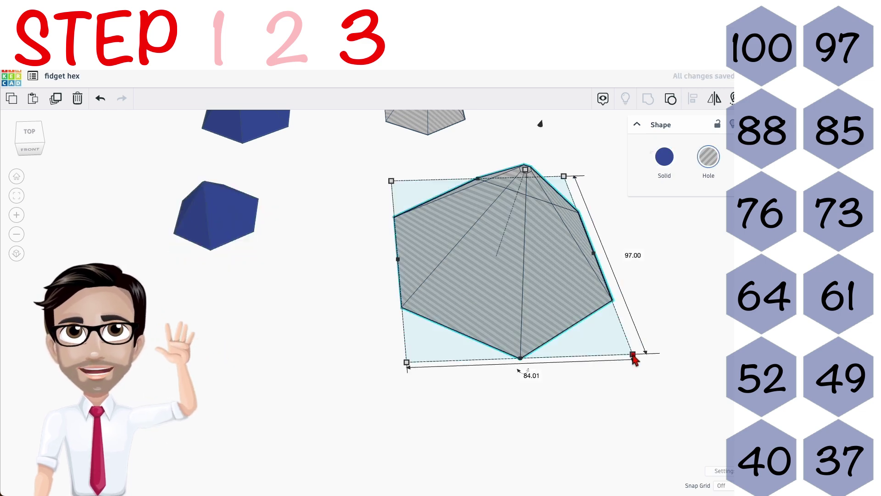
pyautogui.moveTo(635, 358); pyautogui.dragTo(573, 281)
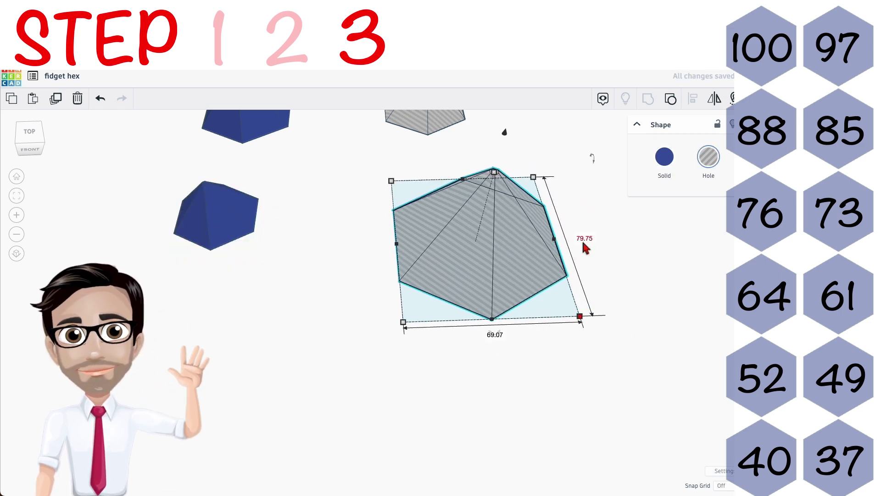
pyautogui.write('37')
pyautogui.press('Return')
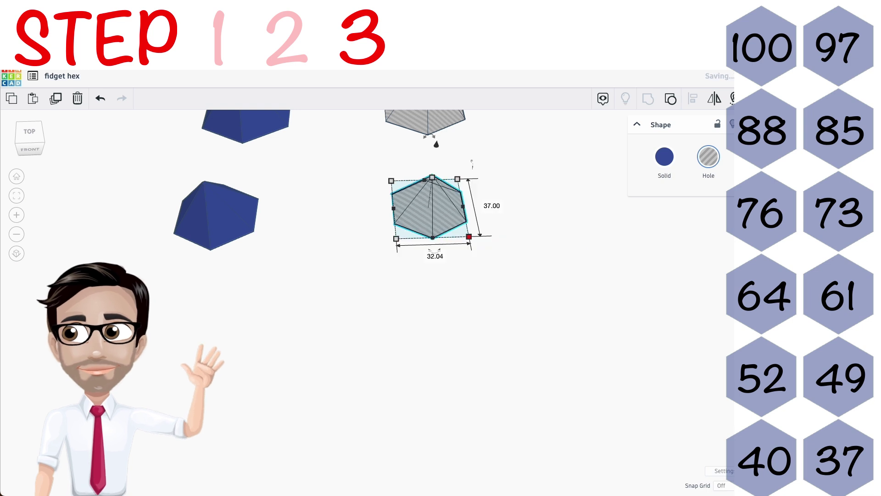
pyautogui.scroll(-5, 339, 270)
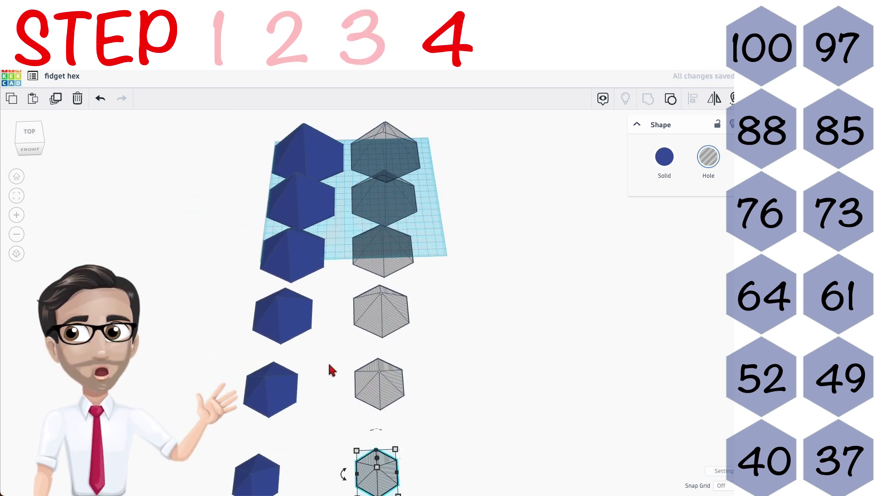
pyautogui.scroll(-3, 330, 371)
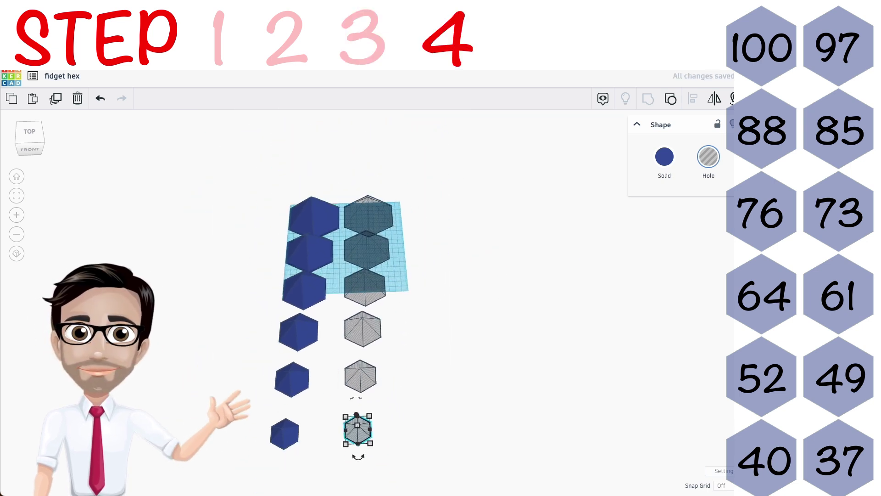
# Step: Select all twelve shapes and centre-align them into one column
pyautogui.moveTo(224, 210); pyautogui.dragTo(408, 474)
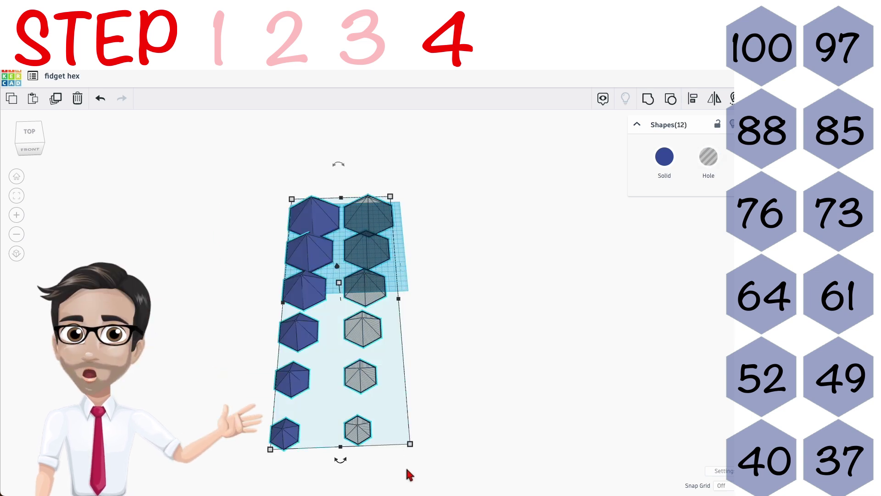
pyautogui.press('l')
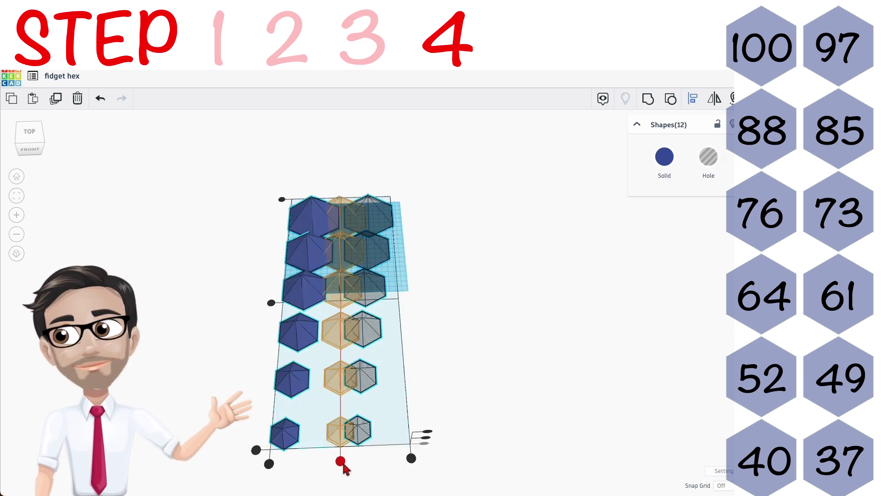
pyautogui.click(341, 462)
pyautogui.click(420, 396)
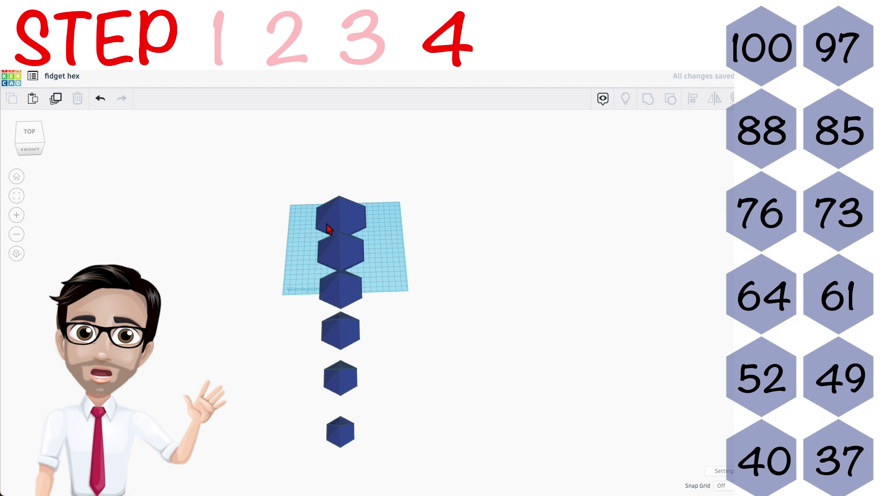
pyautogui.scroll(2, 363, 294)
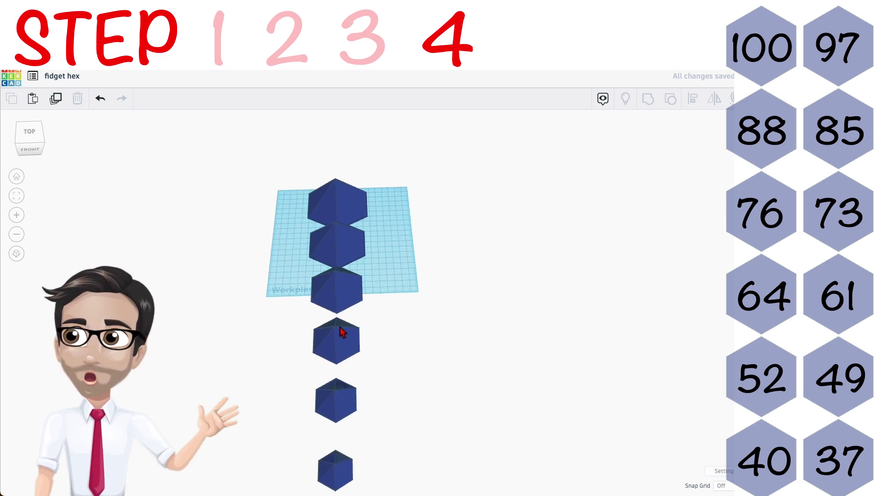
pyautogui.scroll(3, 363, 295)
# Step: Group the top two pyramids with their overlapping cutters
pyautogui.moveTo(383, 289); pyautogui.dragTo(410, 279, button='right')
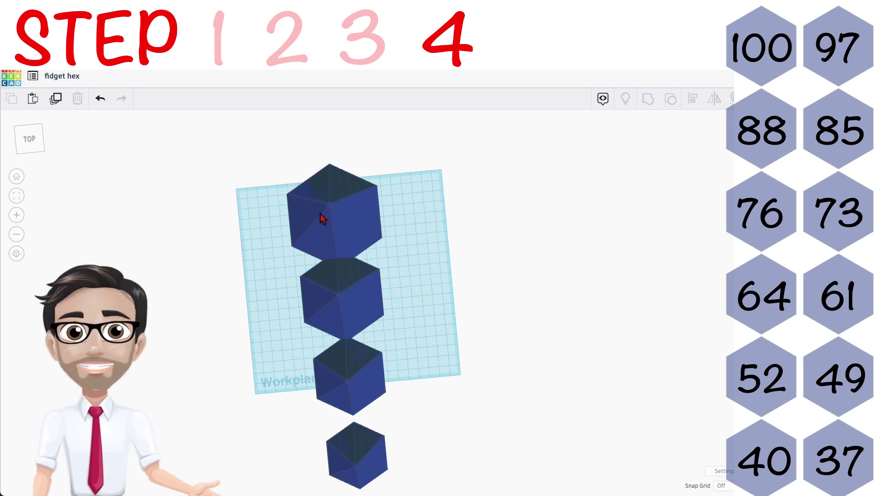
pyautogui.moveTo(357, 224); pyautogui.dragTo(357, 224)
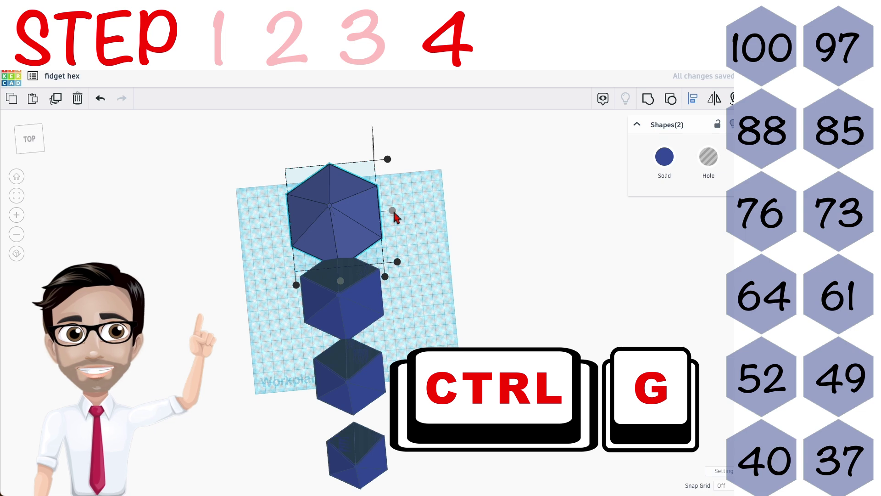
pyautogui.hotkey('ctrl', 'g')
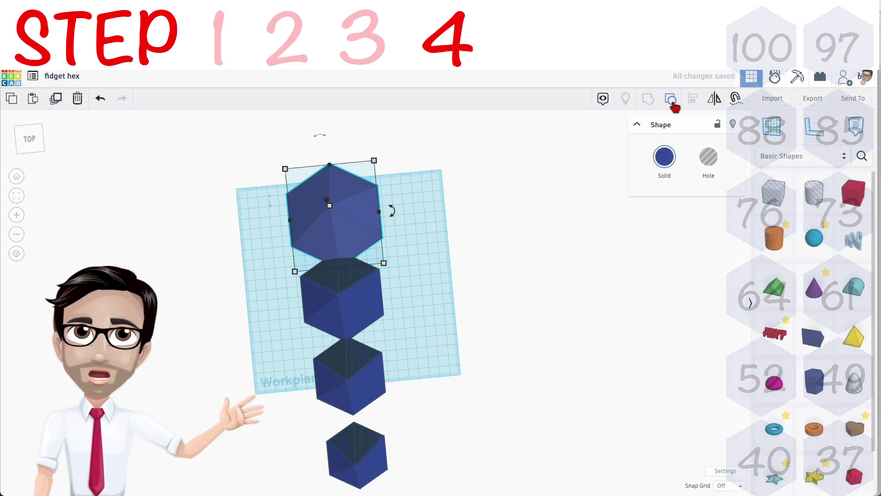
pyautogui.click(340, 300)
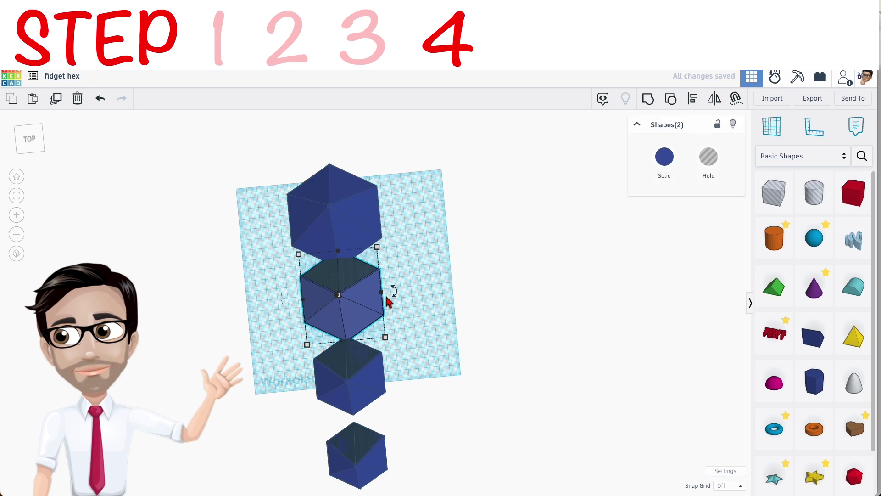
pyautogui.keyDown('shift'); pyautogui.click(345, 365); pyautogui.keyUp('shift')
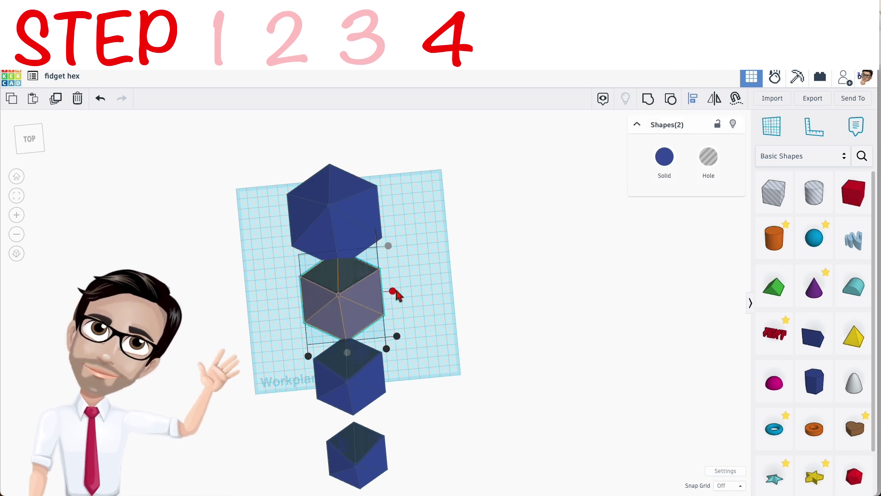
pyautogui.hotkey('ctrl', 'g')
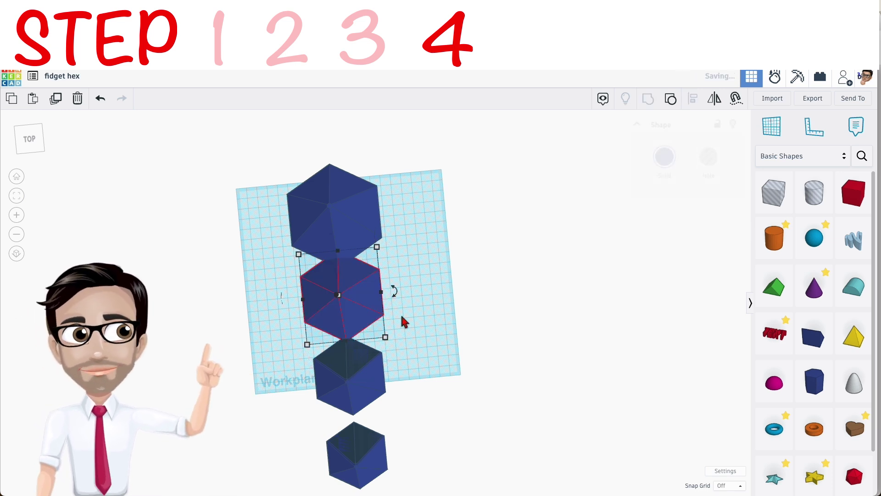
# Step: Rotate the third and fourth hexagons to match the others
pyautogui.moveTo(404, 322); pyautogui.dragTo(404, 262, button='middle')
pyautogui.click(383, 296)
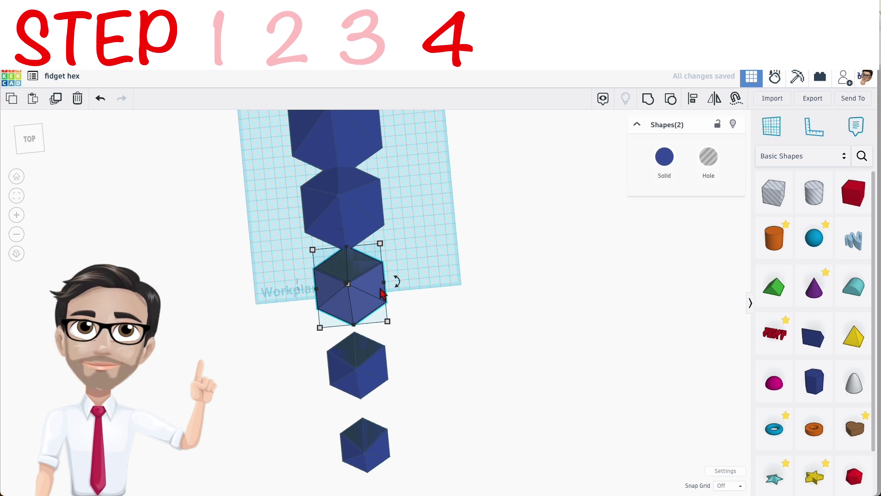
pyautogui.moveTo(393, 281); pyautogui.dragTo(396, 288)
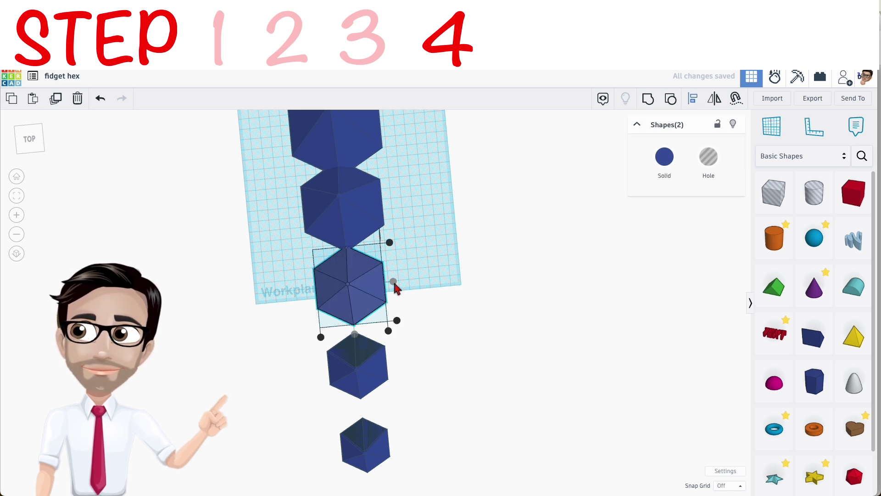
pyautogui.click(365, 368)
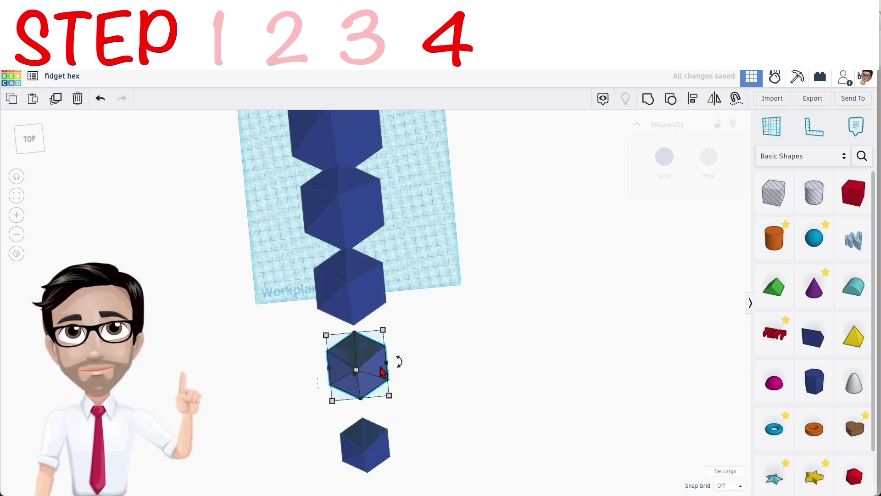
pyautogui.moveTo(398, 361); pyautogui.dragTo(394, 366)
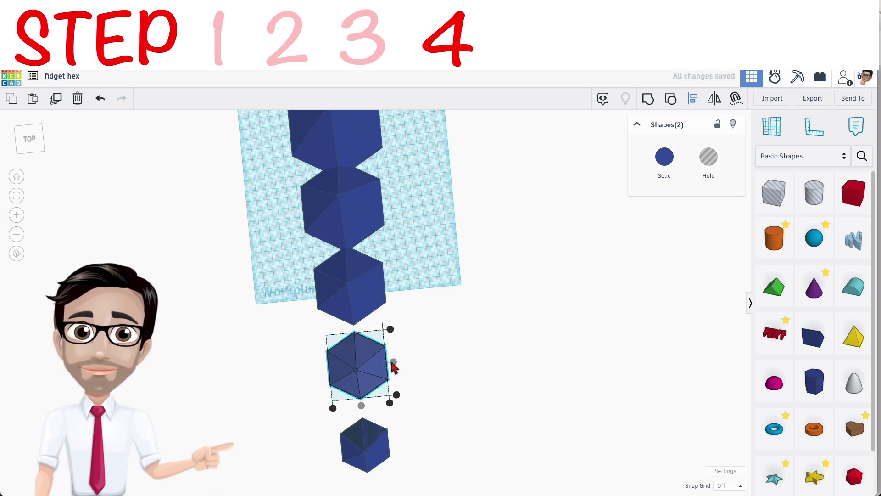
pyautogui.scroll(-3, 394, 367)
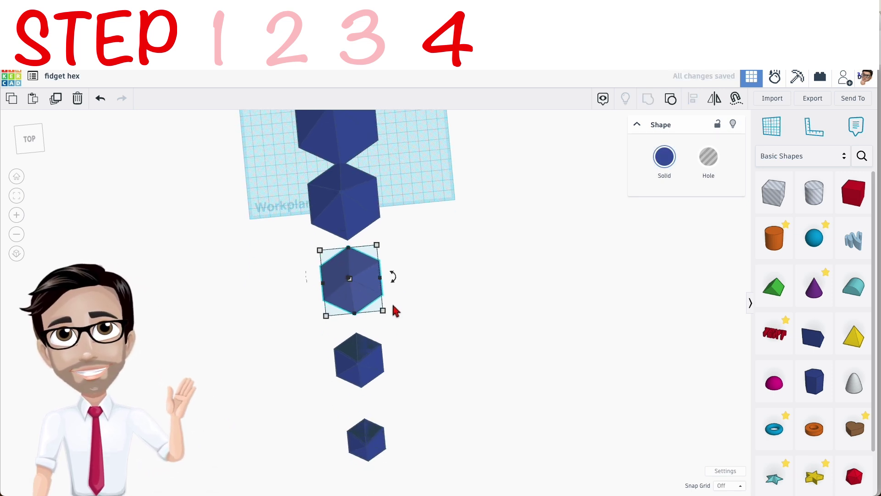
pyautogui.keyDown('shift'); pyautogui.click(366, 362); pyautogui.keyUp('shift')
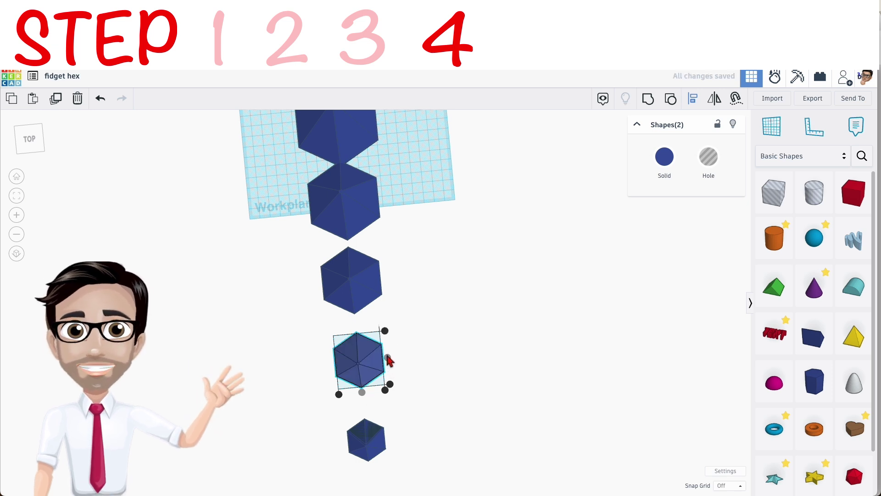
# Step: Reposition the small hexagon in the column and select all six pieces
pyautogui.click(387, 360)
pyautogui.scroll(-2, 406, 372)
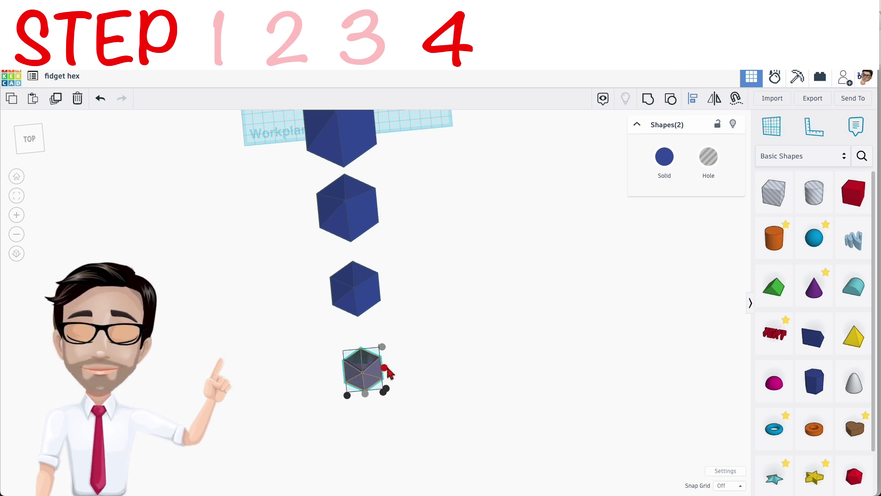
pyautogui.moveTo(387, 373); pyautogui.dragTo(387, 373)
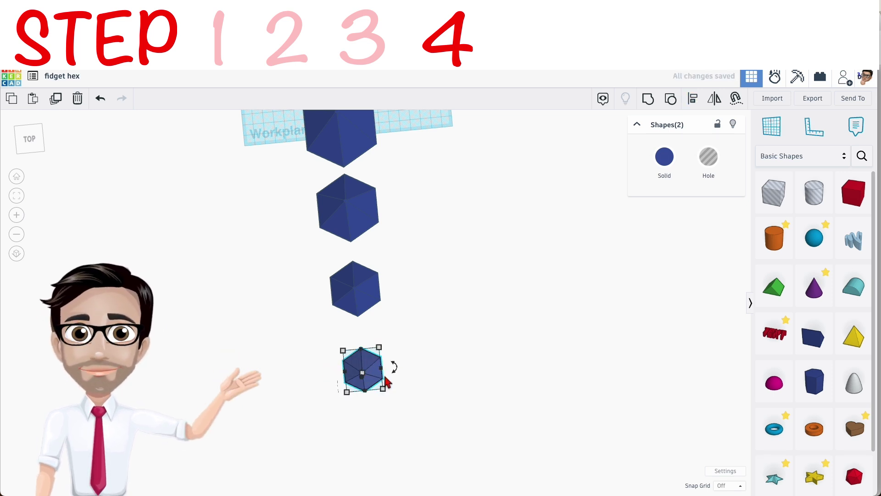
pyautogui.click(394, 366)
pyautogui.scroll(-3, 401, 383)
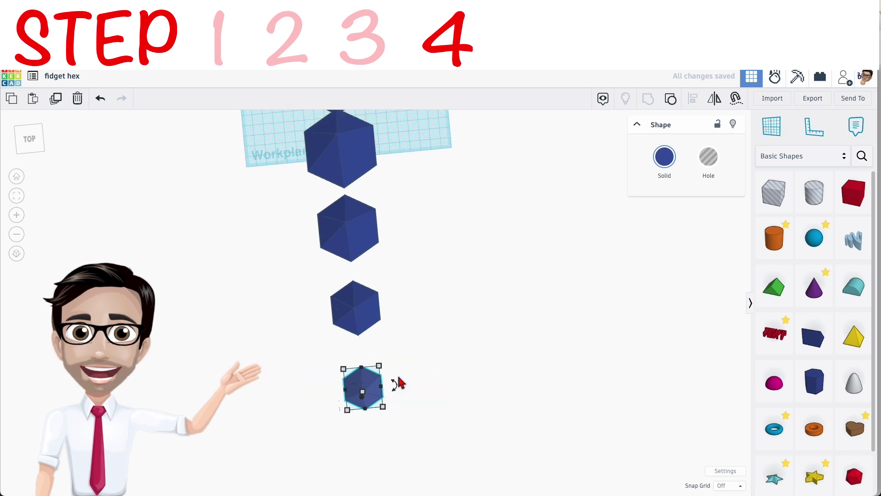
pyautogui.scroll(-2, 401, 383)
pyautogui.moveTo(324, 178); pyautogui.dragTo(417, 393)
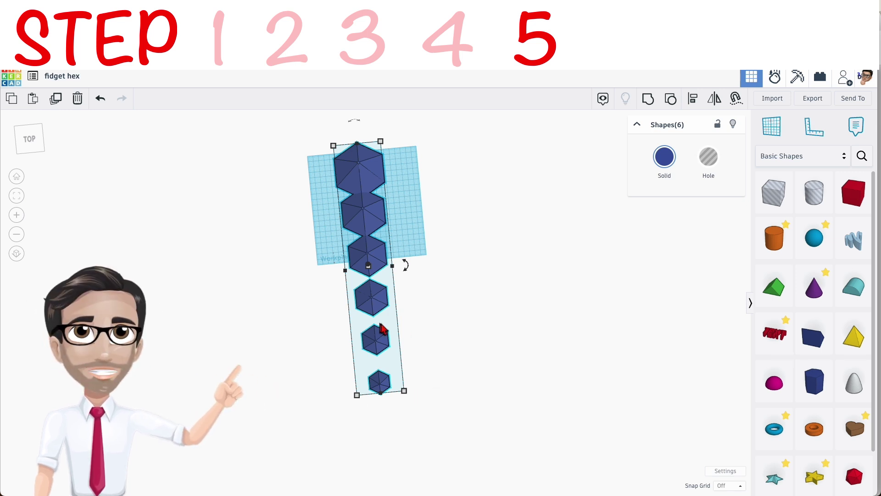
# Step: Centre-align the six hexagons on one point and inspect the stack from below
pyautogui.press('l')
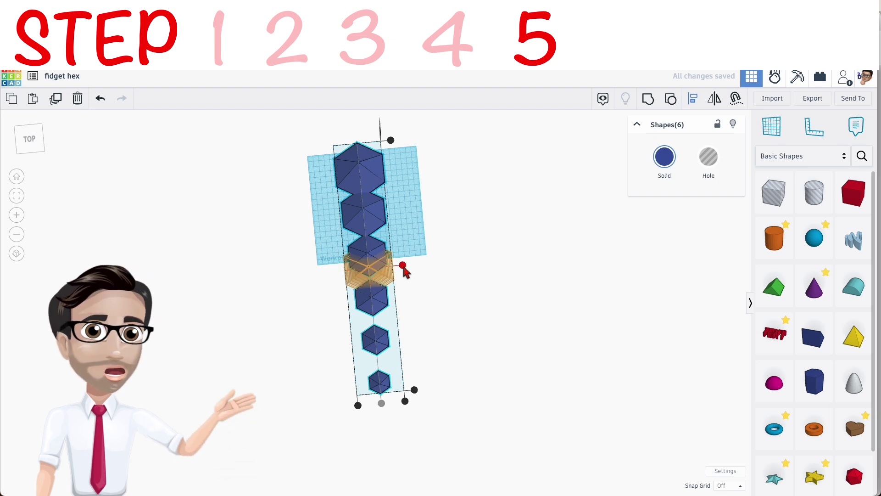
pyautogui.click(403, 266)
pyautogui.moveTo(405, 308); pyautogui.dragTo(369, 296, button='right')
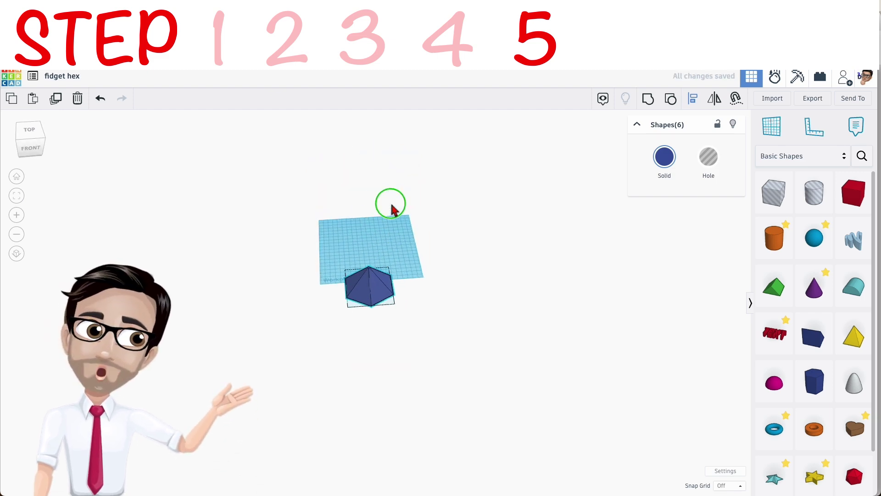
pyautogui.scroll(5, 368, 296)
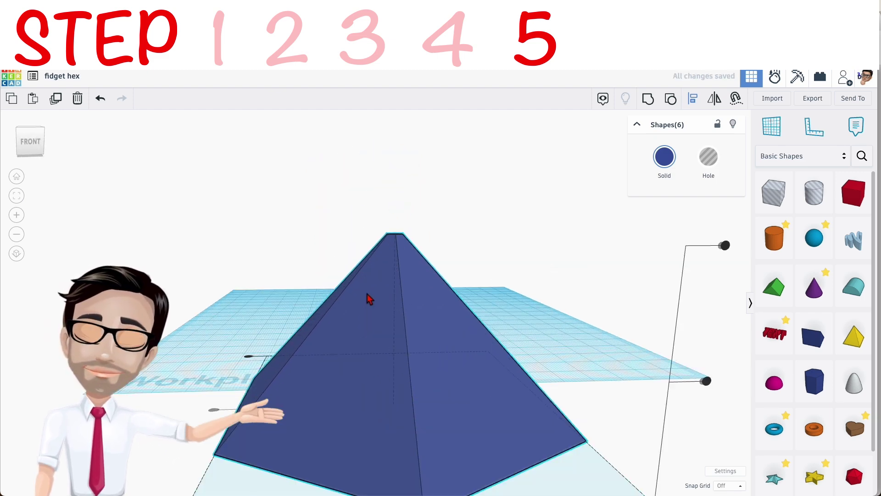
pyautogui.scroll(5, 387, 283)
pyautogui.moveTo(397, 271)
pyautogui.mouseDown(button='right')
pyautogui.moveTo(435, 212)
pyautogui.moveTo(388, 354)
pyautogui.mouseUp(button='right')
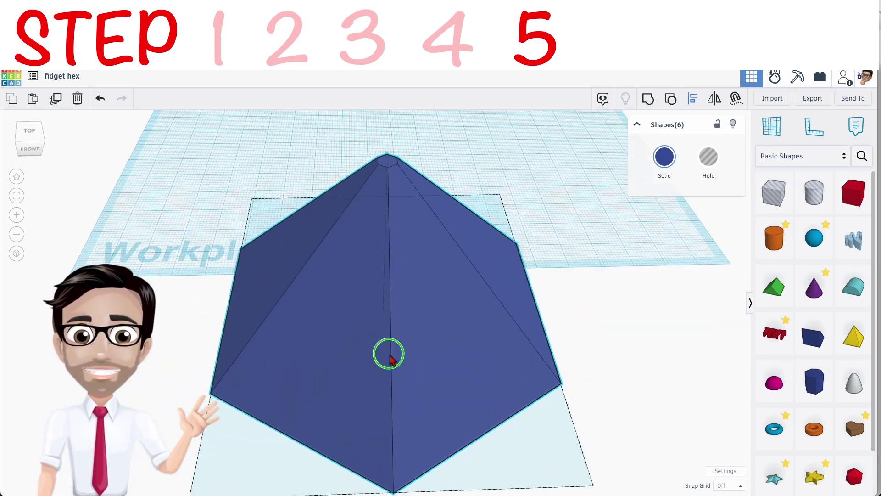
# Step: Move the pyramid stack and place a box big enough to cover its base
pyautogui.moveTo(443, 384); pyautogui.dragTo(422, 192)
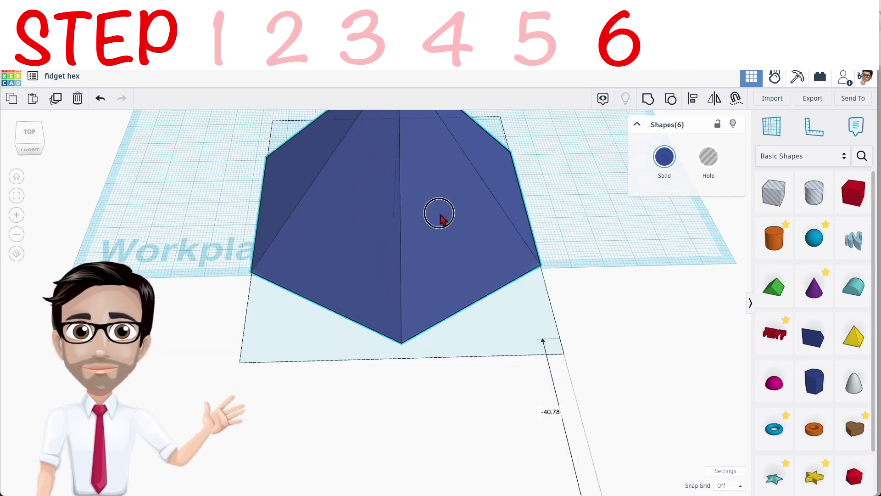
pyautogui.scroll(-5, 410, 365)
pyautogui.moveTo(410, 366); pyautogui.dragTo(403, 275)
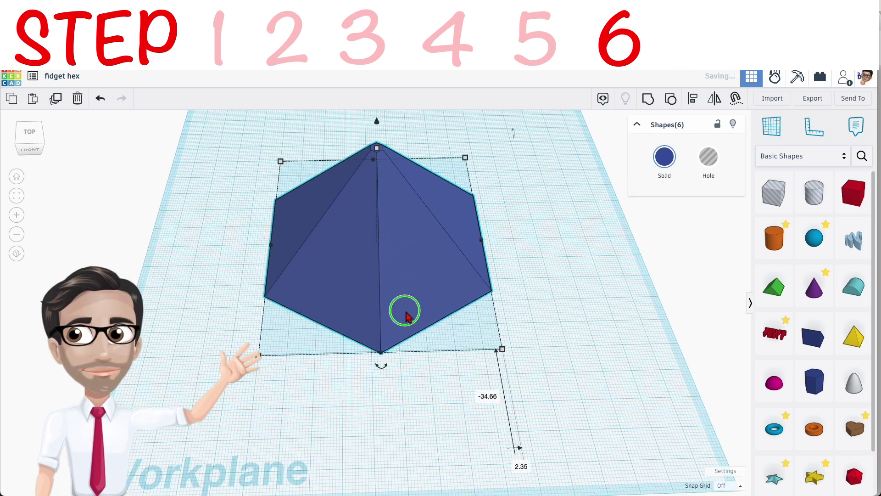
pyautogui.moveTo(403, 303); pyautogui.dragTo(402, 254, button='right')
pyautogui.click(530, 331)
pyautogui.moveTo(774, 193); pyautogui.dragTo(260, 282)
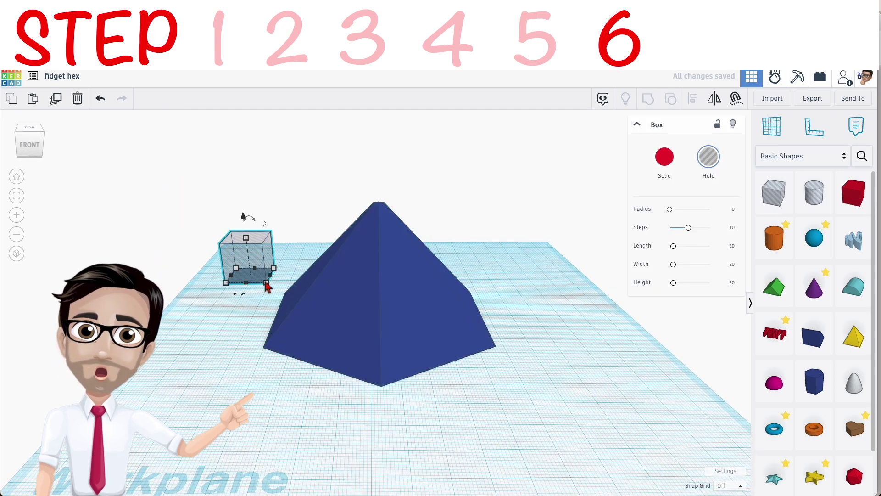
pyautogui.moveTo(267, 285); pyautogui.dragTo(606, 412)
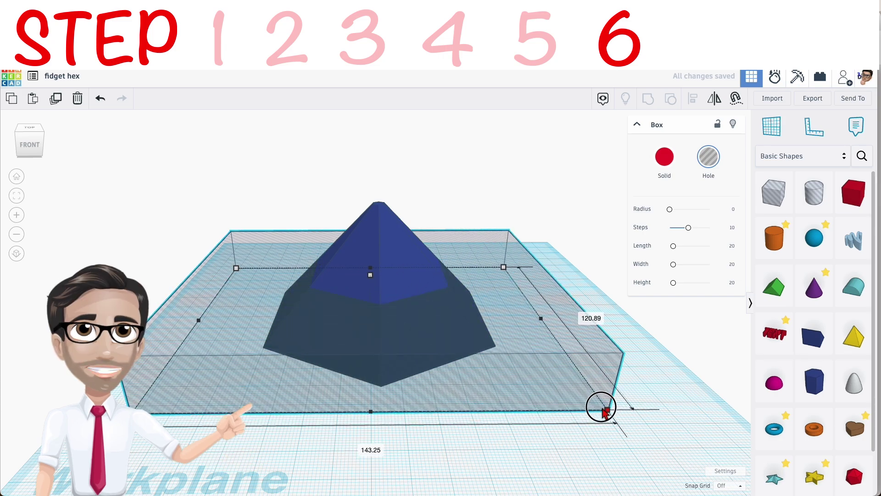
# Step: Make the box hole about 47 tall, elevate it 10, and select everything
pyautogui.moveTo(303, 362)
pyautogui.mouseDown(button='right')
pyautogui.moveTo(460, 339)
pyautogui.moveTo(275, 310)
pyautogui.mouseUp(button='right')
pyautogui.scroll(-3, 379, 310)
pyautogui.click(364, 282)
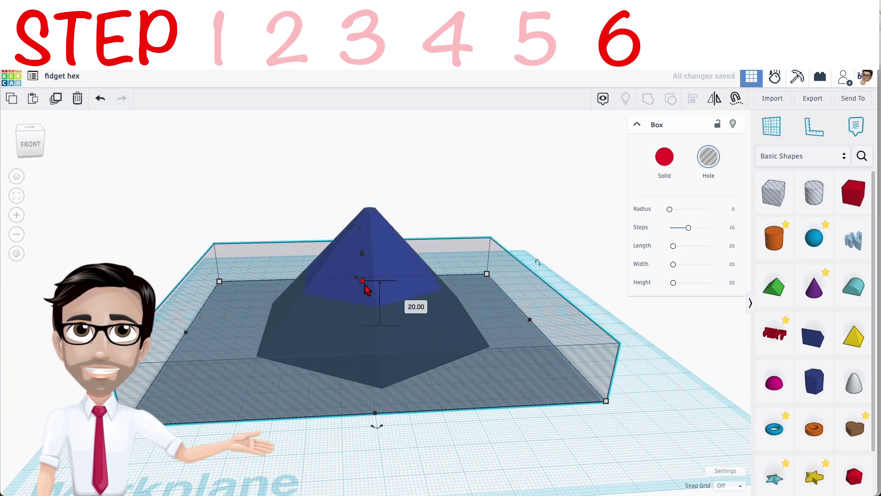
pyautogui.moveTo(364, 283); pyautogui.dragTo(364, 215)
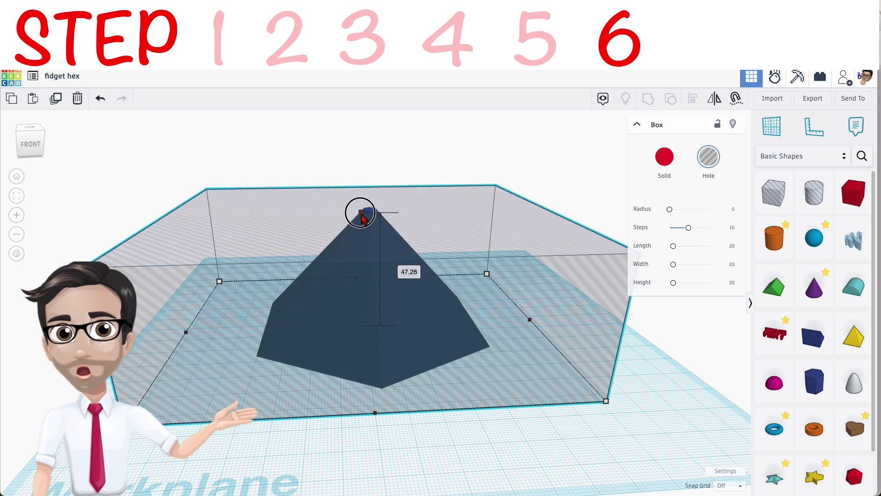
pyautogui.moveTo(386, 304); pyautogui.dragTo(400, 313, button='right')
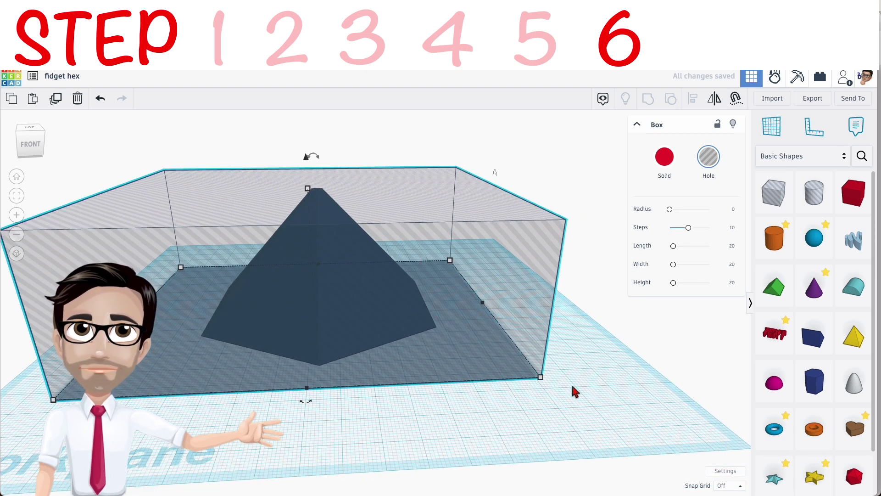
pyautogui.moveTo(305, 159); pyautogui.dragTo(307, 141)
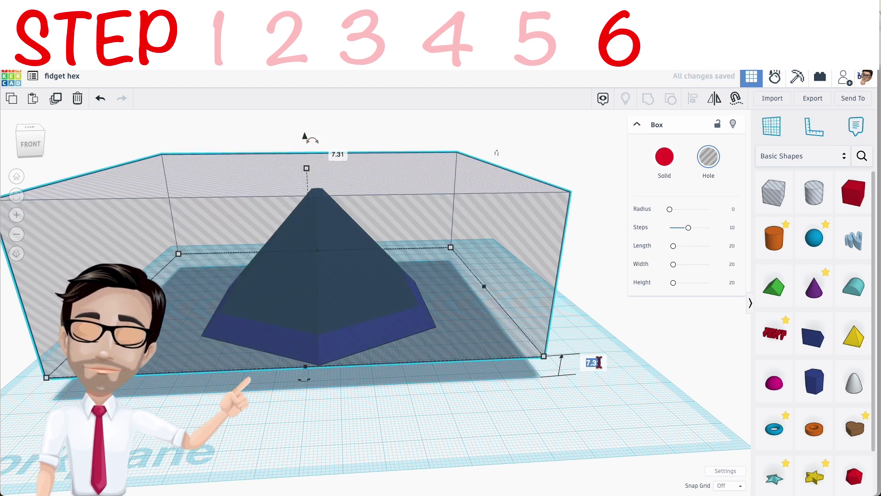
pyautogui.press('Return')
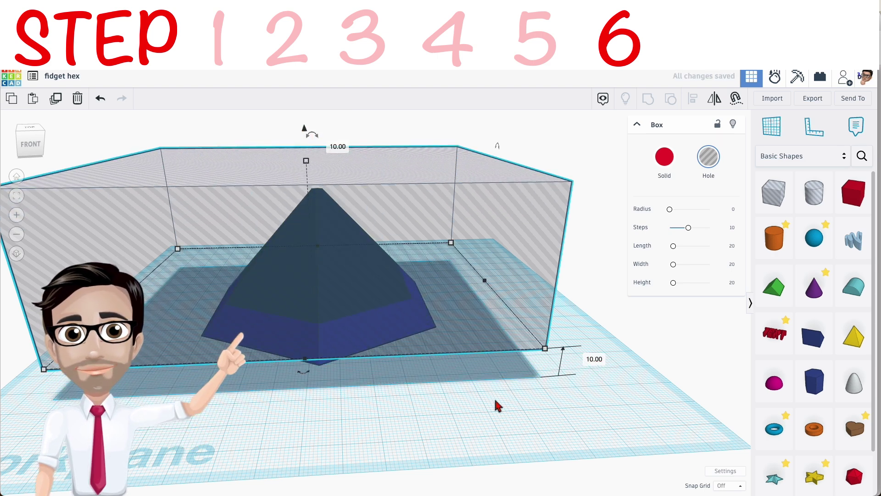
pyautogui.moveTo(382, 411); pyautogui.dragTo(275, 276)
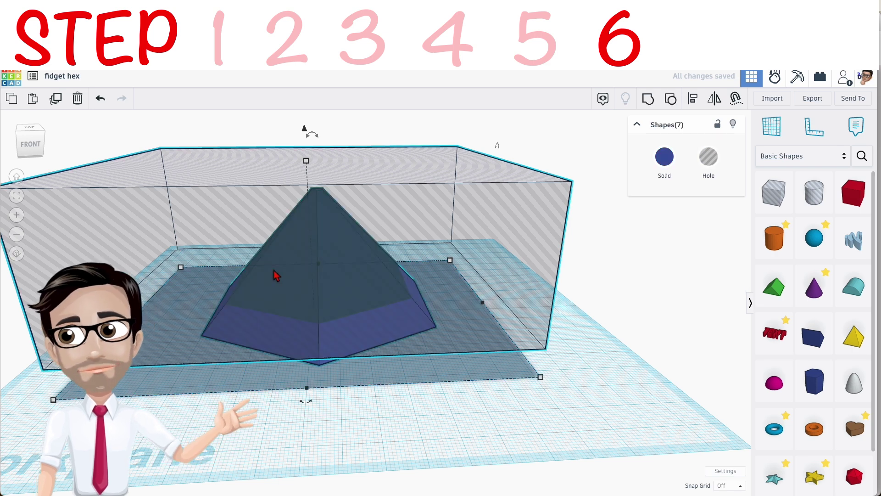
# Step: Group the pyramid stack with the box hole to cut it flat
pyautogui.click(404, 418)
pyautogui.moveTo(404, 417); pyautogui.dragTo(321, 291)
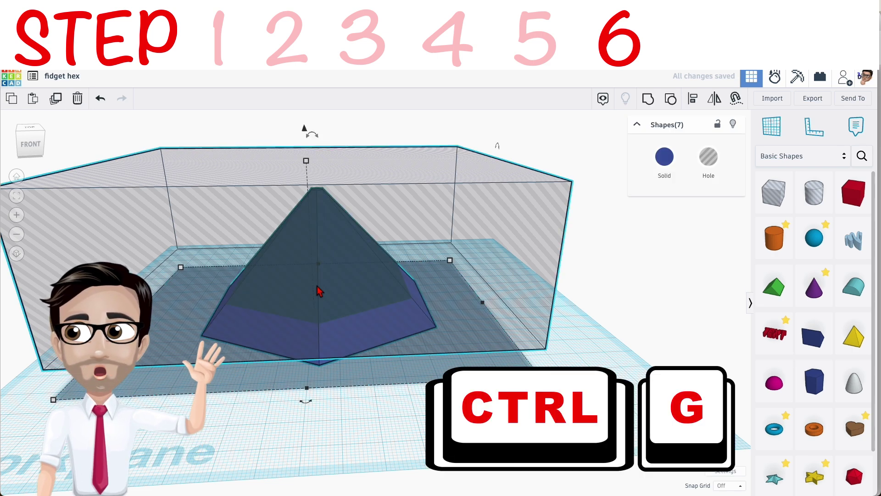
pyautogui.hotkey('ctrl', 'g')
pyautogui.hotkey('ctrl', 'z')
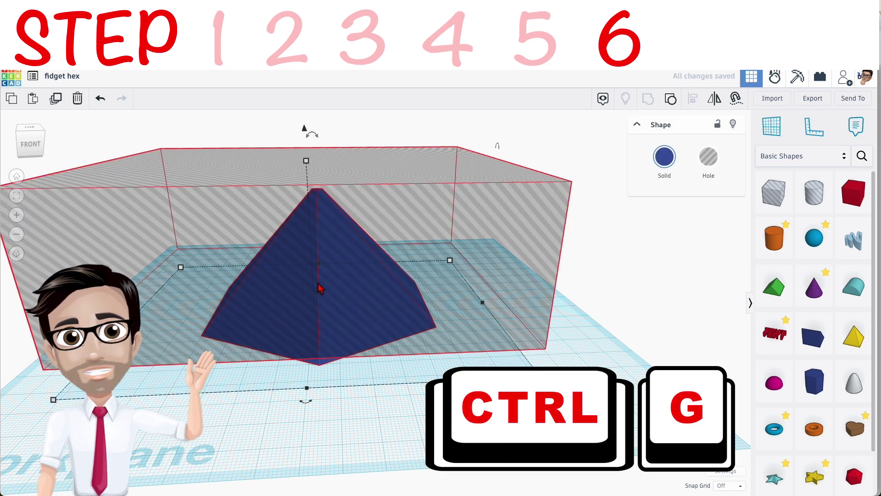
pyautogui.hotkey('ctrl', 'g')
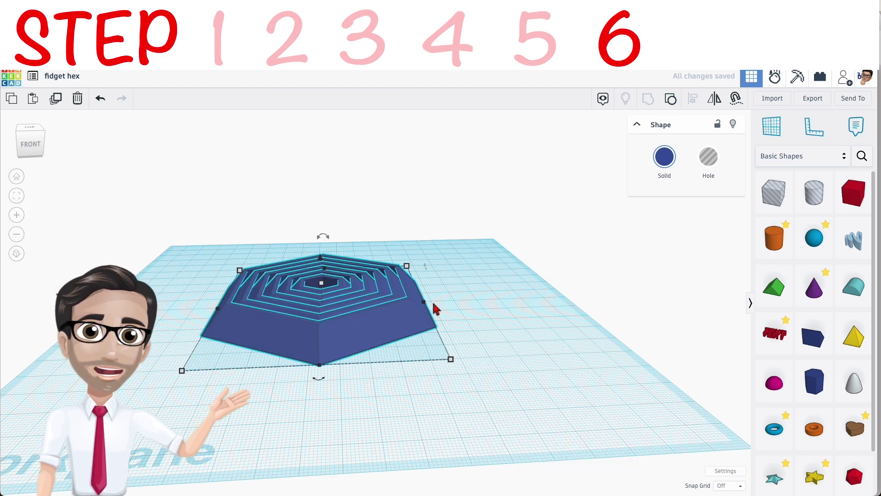
pyautogui.scroll(-1, 435, 310)
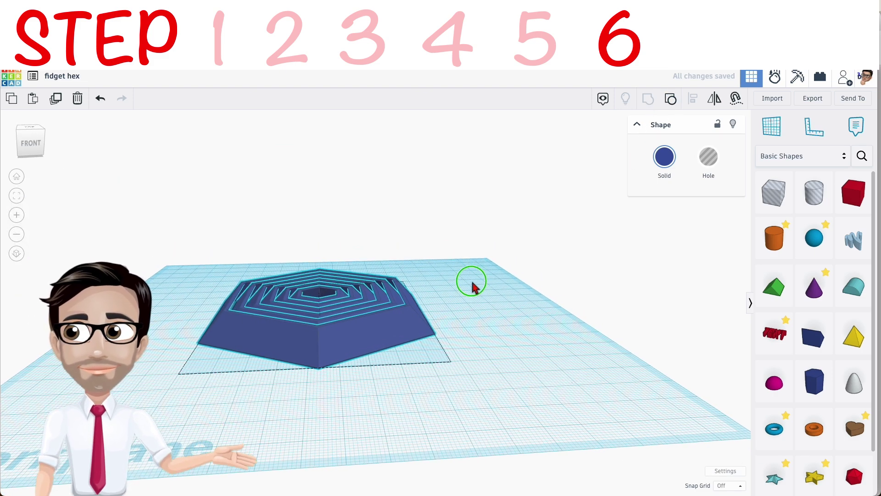
# Step: Raise the flat hexagon piece to an elevation of 10
pyautogui.moveTo(489, 253); pyautogui.dragTo(369, 309, button='right')
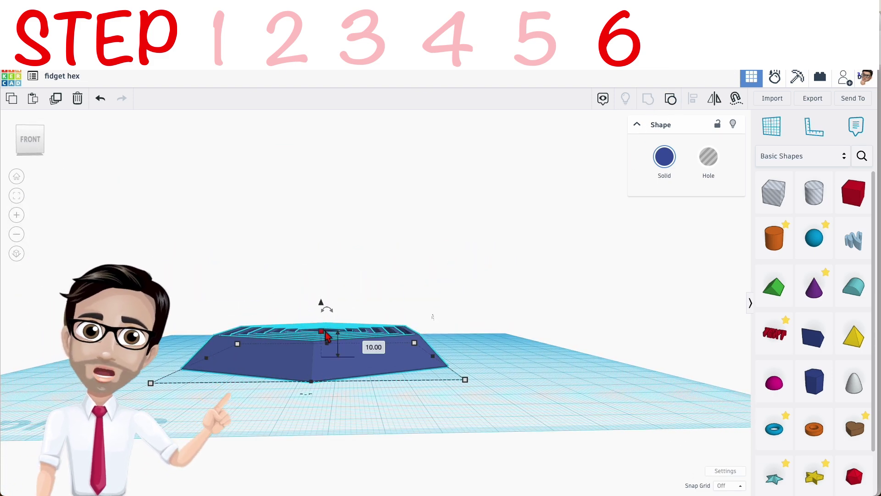
pyautogui.click(322, 304)
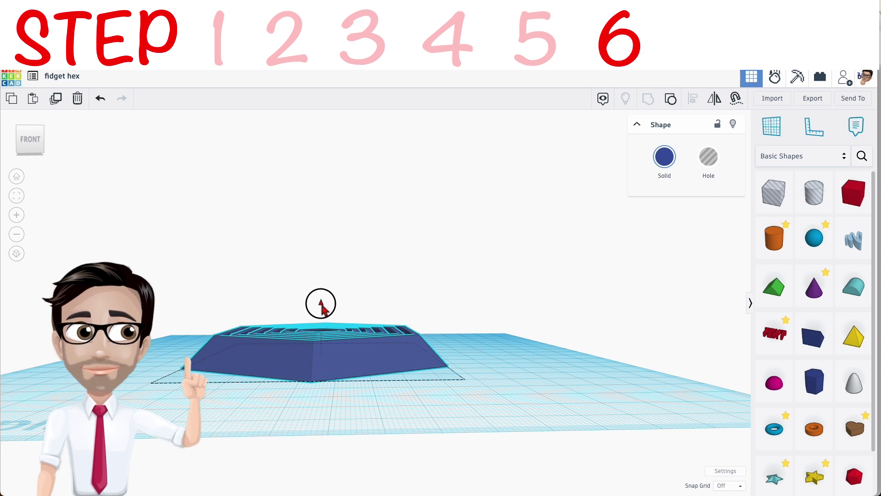
pyautogui.moveTo(321, 305); pyautogui.dragTo(321, 294)
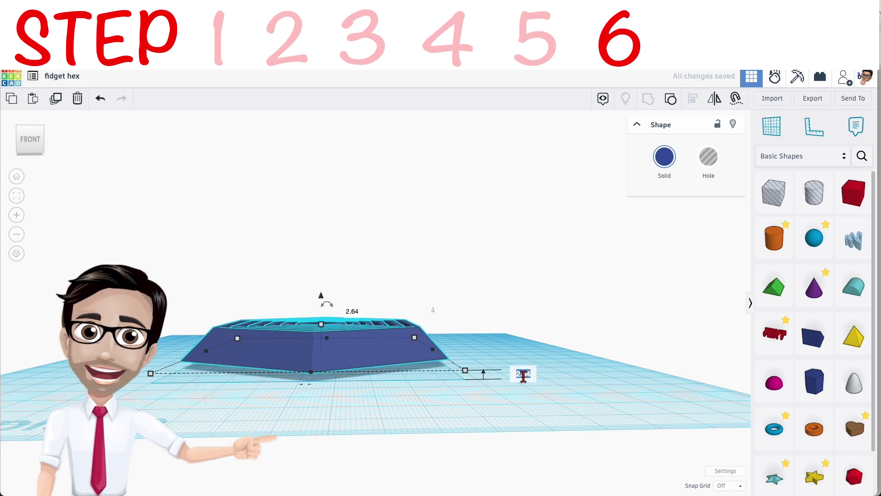
pyautogui.press('Return')
pyautogui.click(399, 383)
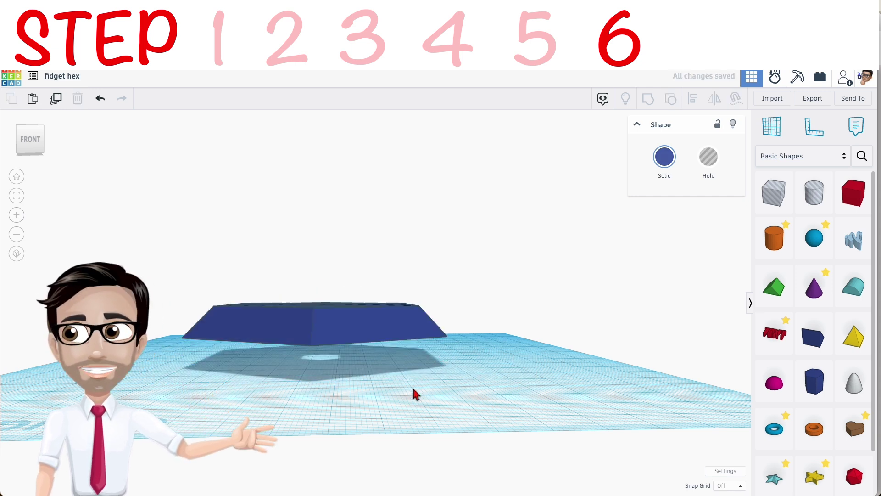
# Step: Duplicate the hexagon piece, flip the copy 180°, and drop it down
pyautogui.click(342, 341)
pyautogui.hotkey('ctrl', 'd')
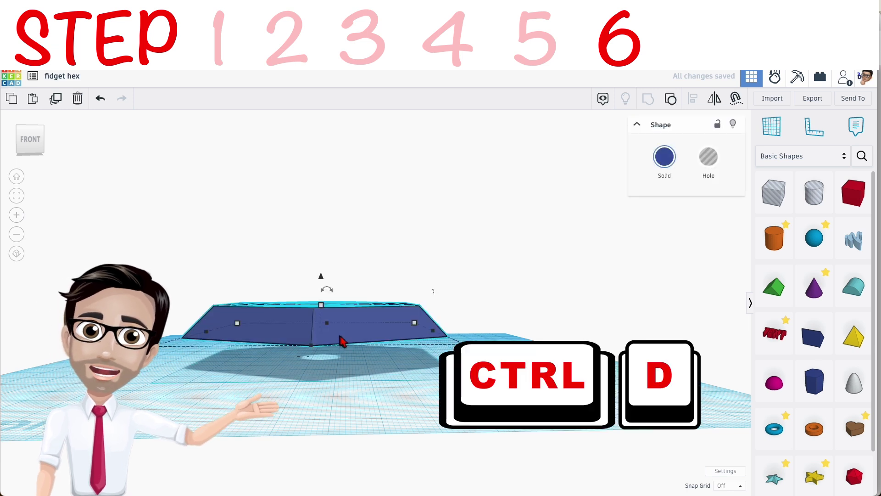
pyautogui.press('d')
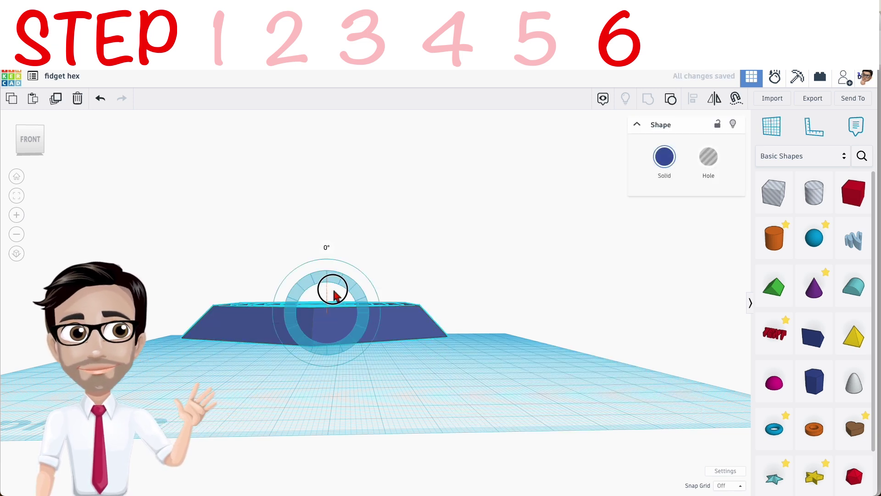
pyautogui.moveTo(334, 292); pyautogui.dragTo(333, 321)
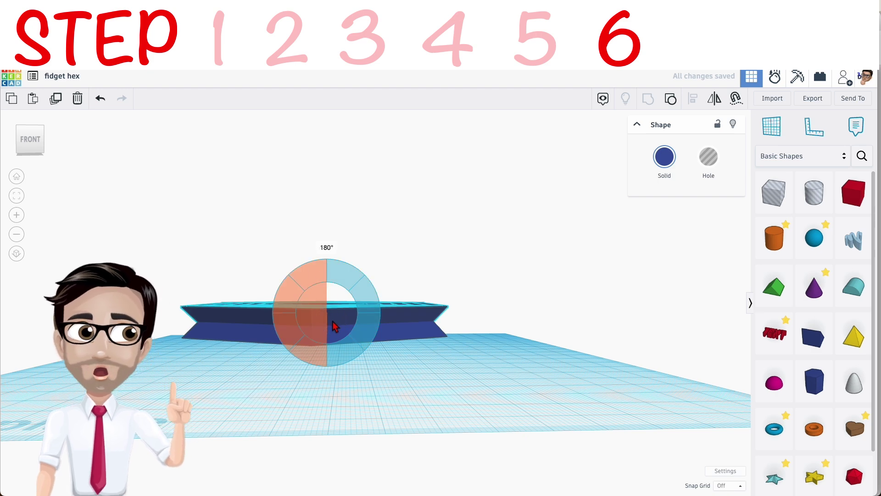
pyautogui.press('d')
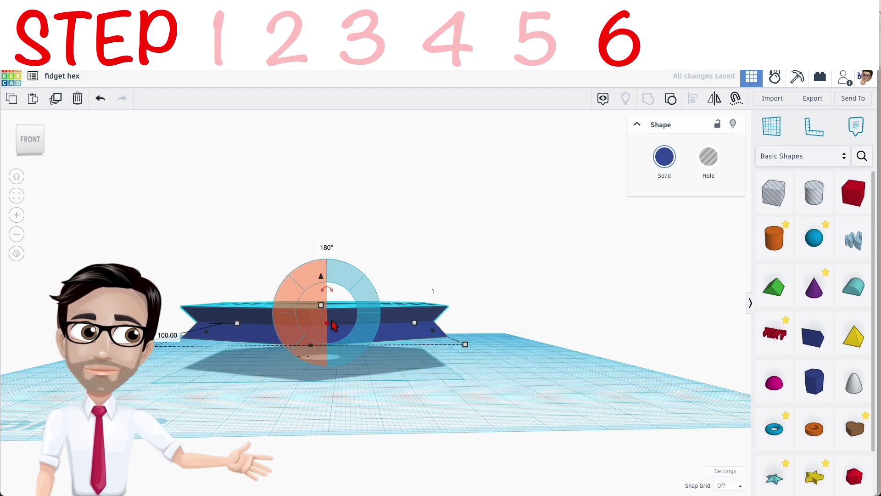
# Step: Group the original and flipped hexagon halves into a single piece
pyautogui.moveTo(333, 323); pyautogui.dragTo(338, 332, button='right')
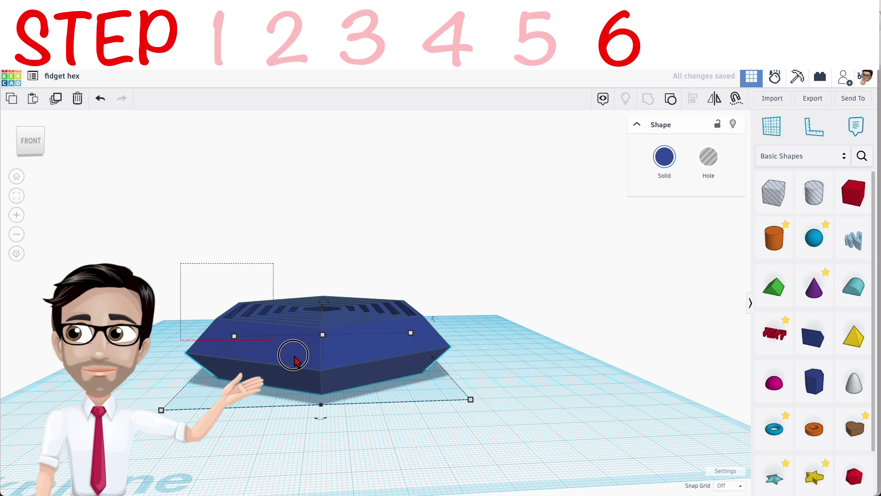
pyautogui.moveTo(295, 357); pyautogui.dragTo(372, 407)
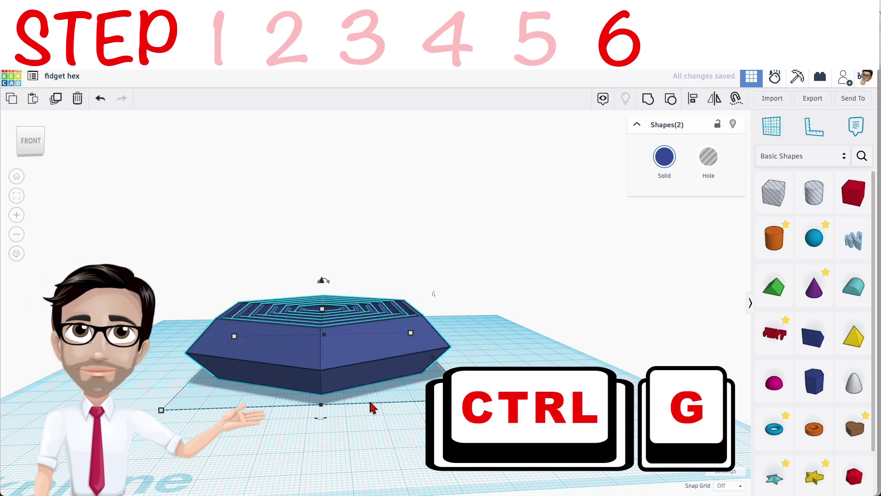
pyautogui.hotkey('ctrl', 'g')
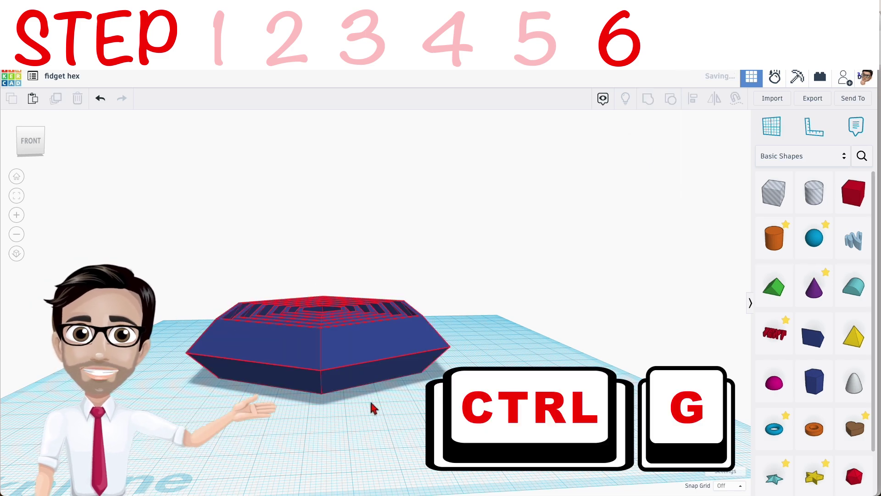
pyautogui.moveTo(372, 408)
pyautogui.mouseDown(button='right')
pyautogui.moveTo(397, 379)
pyautogui.moveTo(396, 345)
pyautogui.mouseUp(button='right')
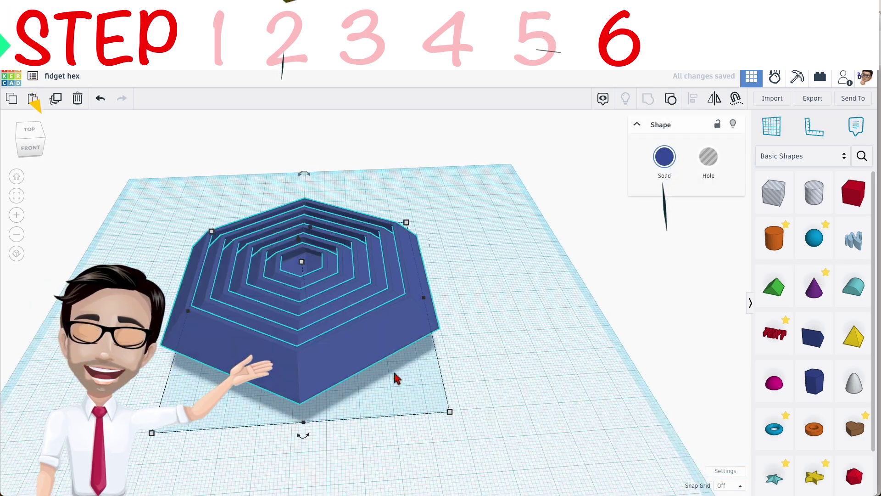
pyautogui.scroll(3, 397, 345)
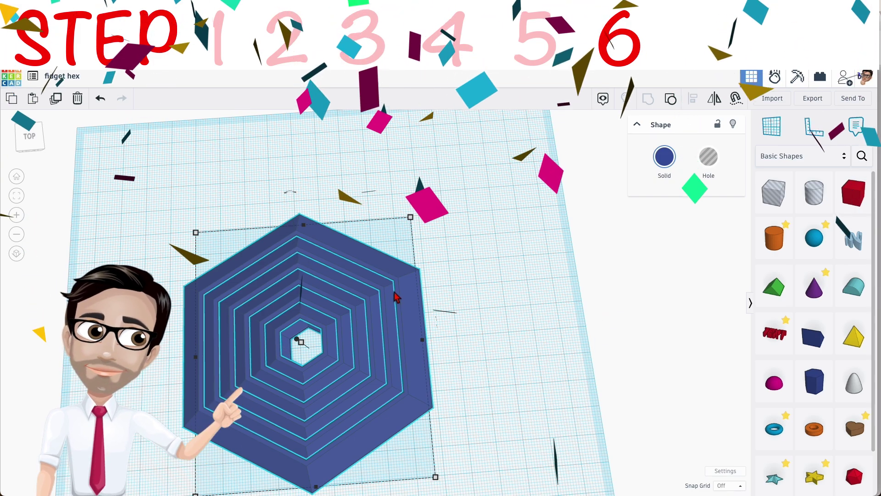
pyautogui.scroll(2, 343, 334)
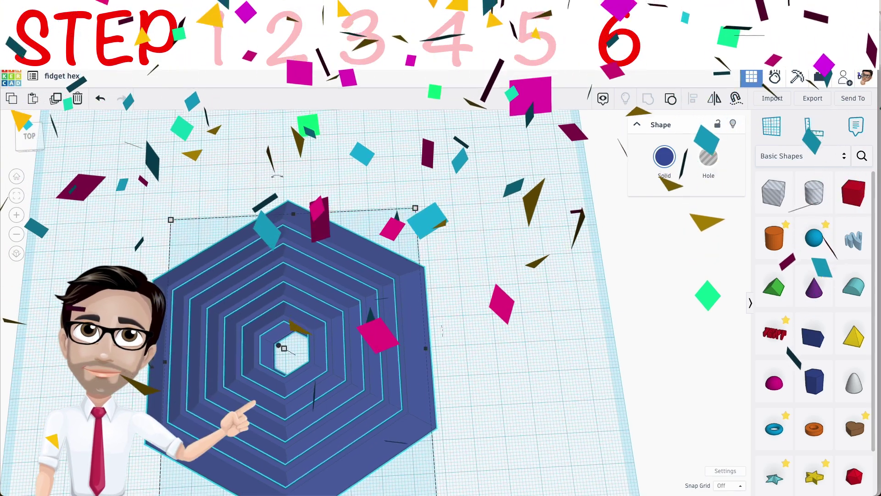
pyautogui.moveTo(396, 296); pyautogui.dragTo(457, 328, button='right')
pyautogui.click(459, 328)
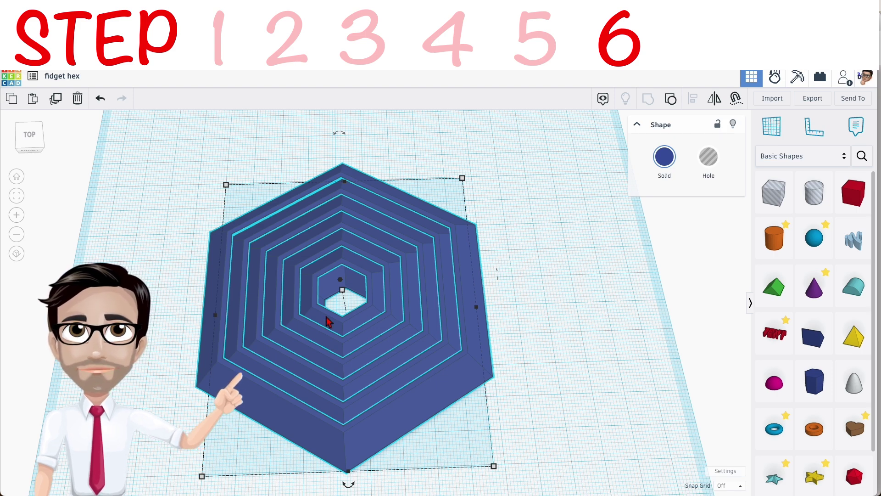
pyautogui.scroll(2, 383, 326)
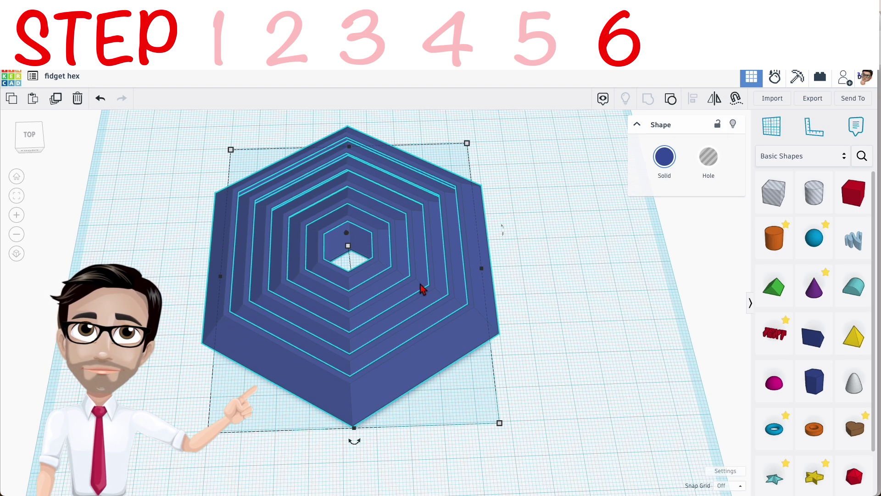
pyautogui.moveTo(428, 292); pyautogui.dragTo(493, 235, button='right')
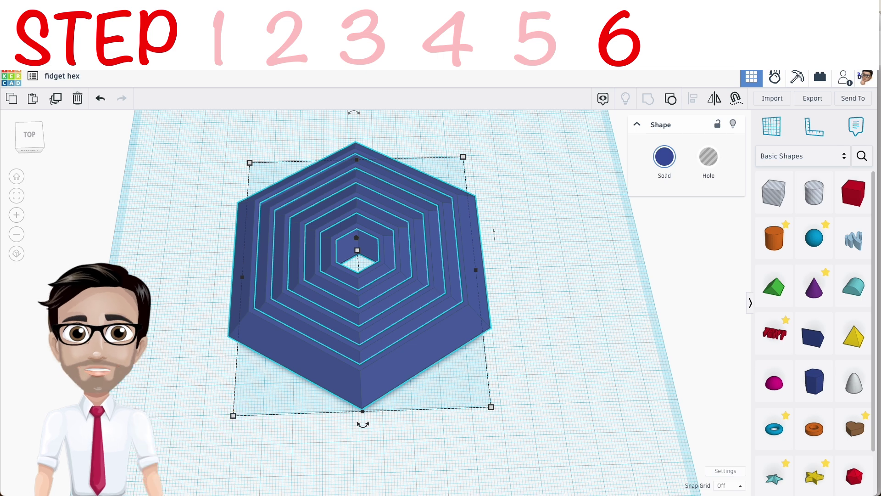
pyautogui.scroll(-2, 402, 282)
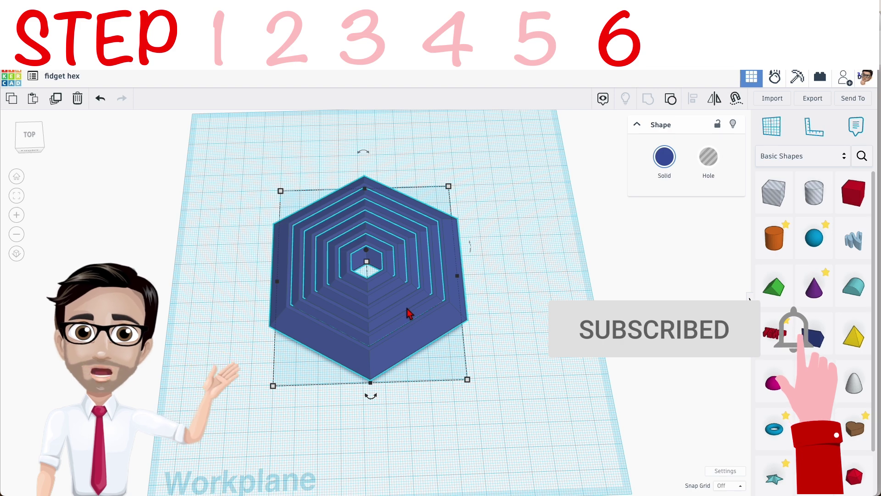
pyautogui.moveTo(457, 330); pyautogui.dragTo(466, 296, button='right')
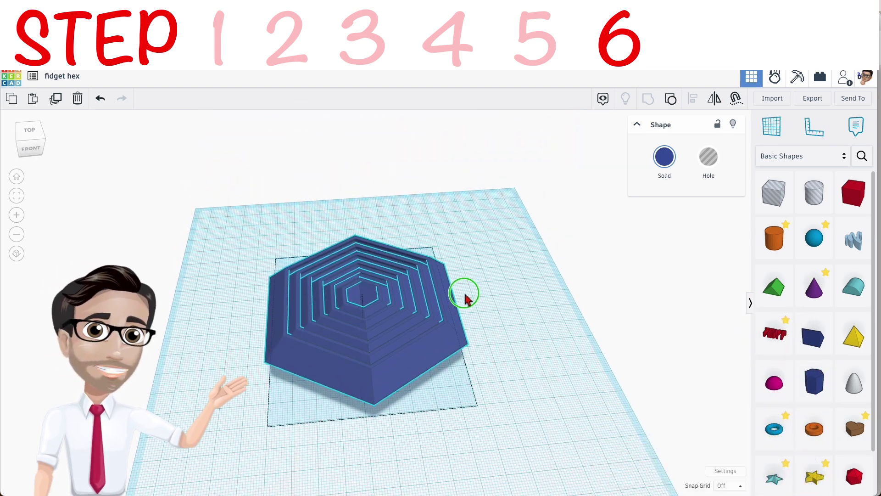
pyautogui.click(451, 317)
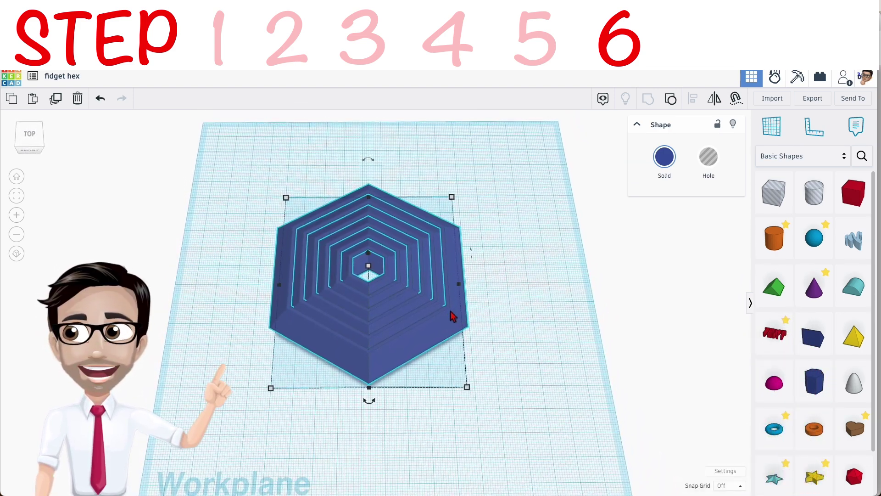